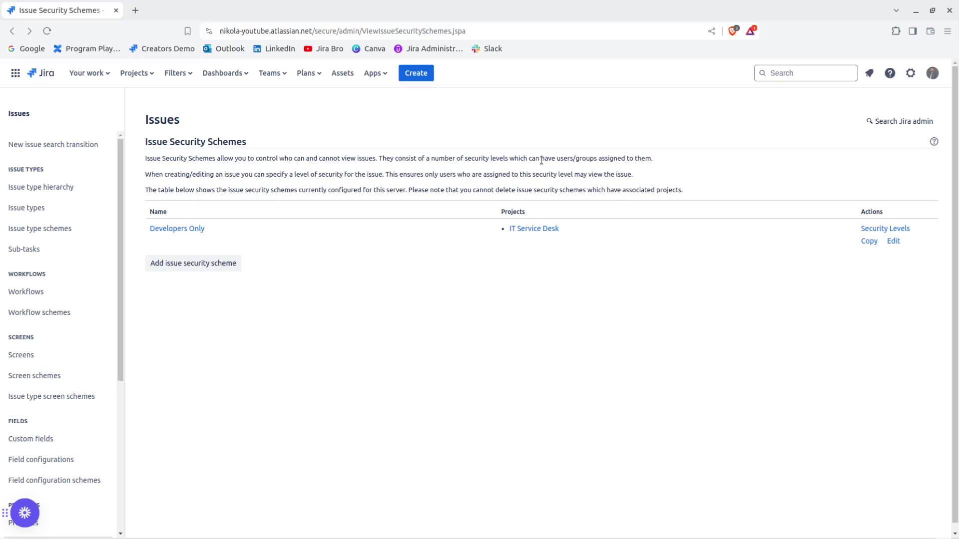
drag(558, 159, 595, 160)
click(605, 176)
drag(557, 159, 597, 159)
click(593, 161)
scroll(81, 359, down, 5)
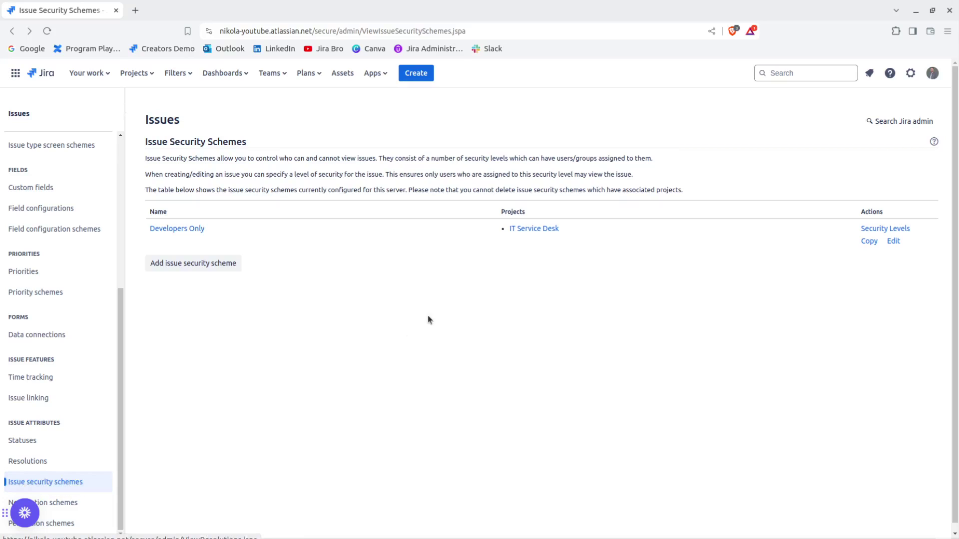
- Add a new issue security scheme named "Restrict"
click(207, 265)
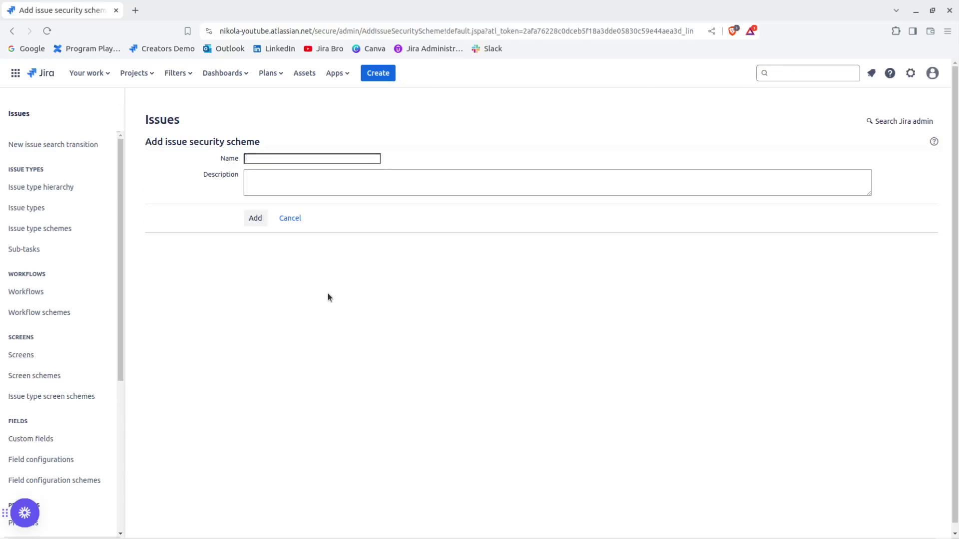
text(Restrict)
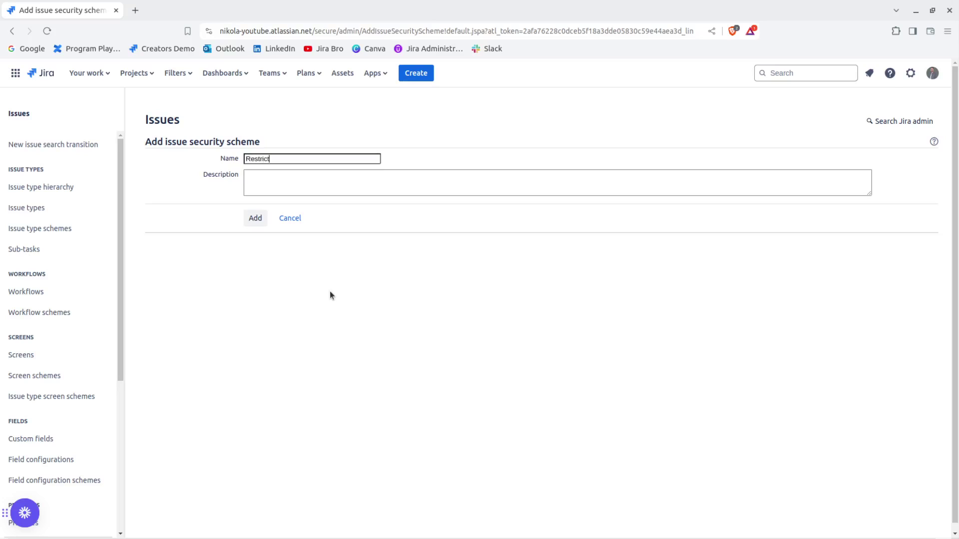
key(Return)
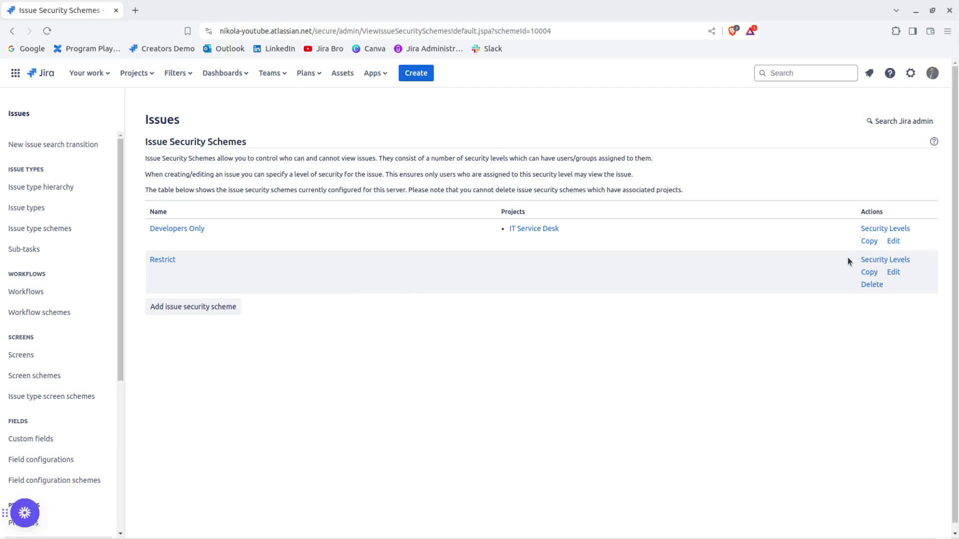
- Add a security level named "Business Only" to the Restrict issue security scheme
click(903, 260)
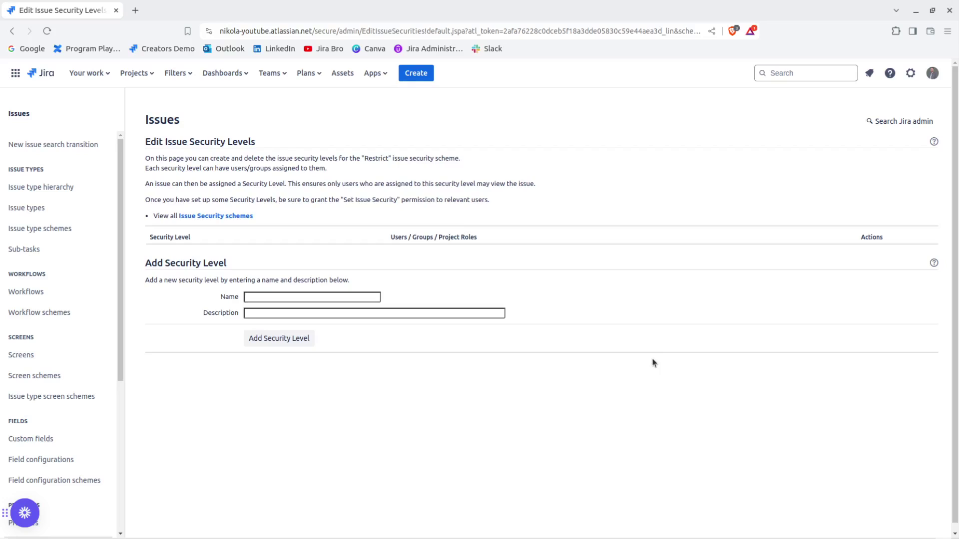
text(Business Only)
click(285, 338)
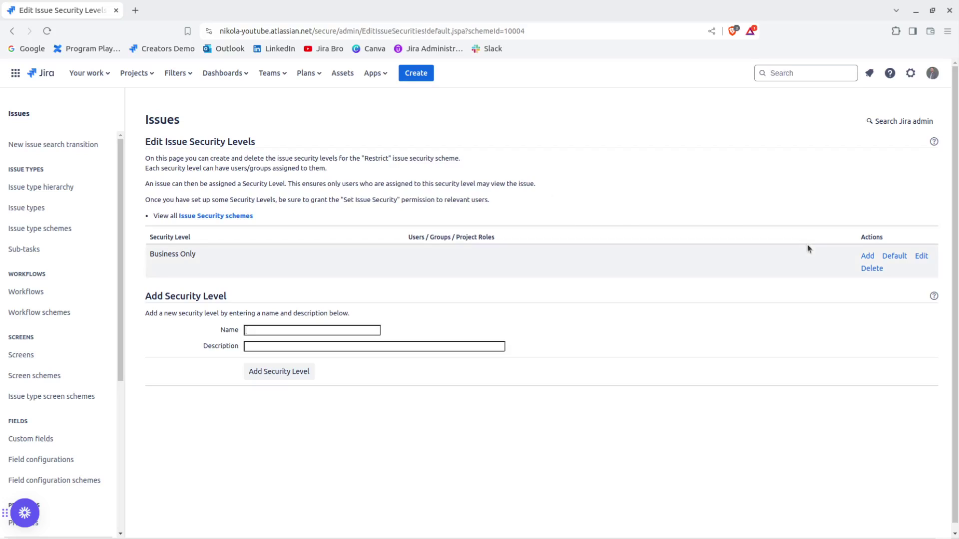
- Assign the Administrators project role to the Business Only security level
click(867, 255)
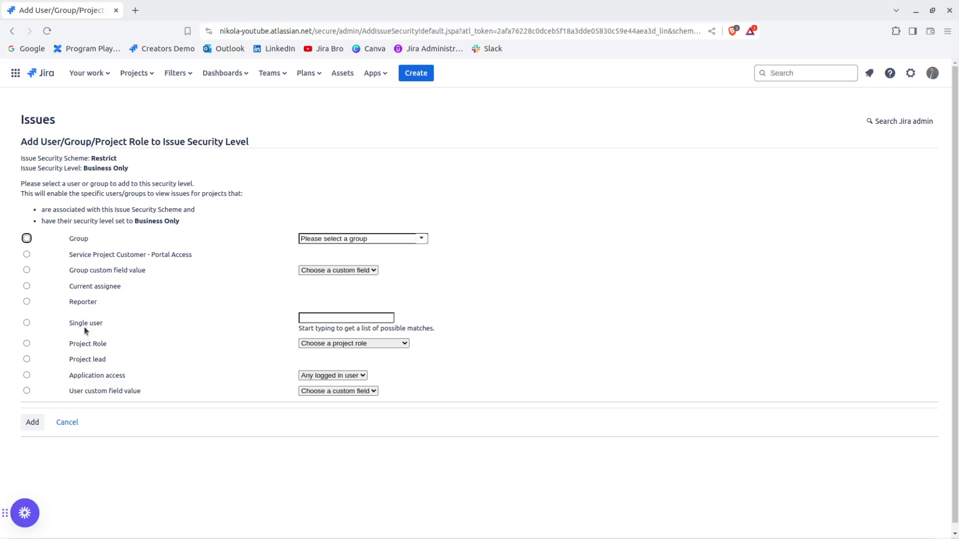
drag(82, 344, 85, 344)
click(27, 343)
triple_click(87, 344)
click(353, 343)
click(315, 361)
click(373, 442)
click(32, 423)
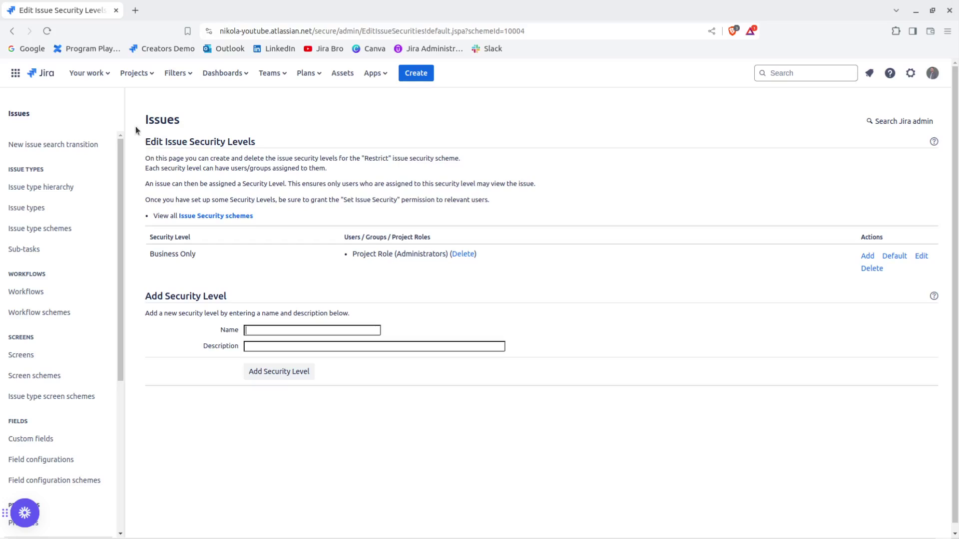
- Open the issue security settings of the Engineering - Scrum project
click(134, 73)
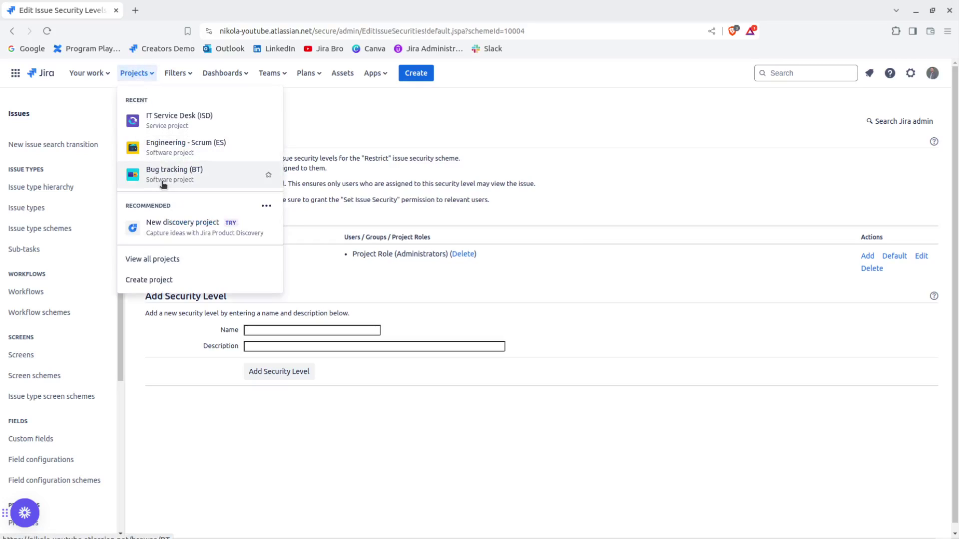
click(174, 156)
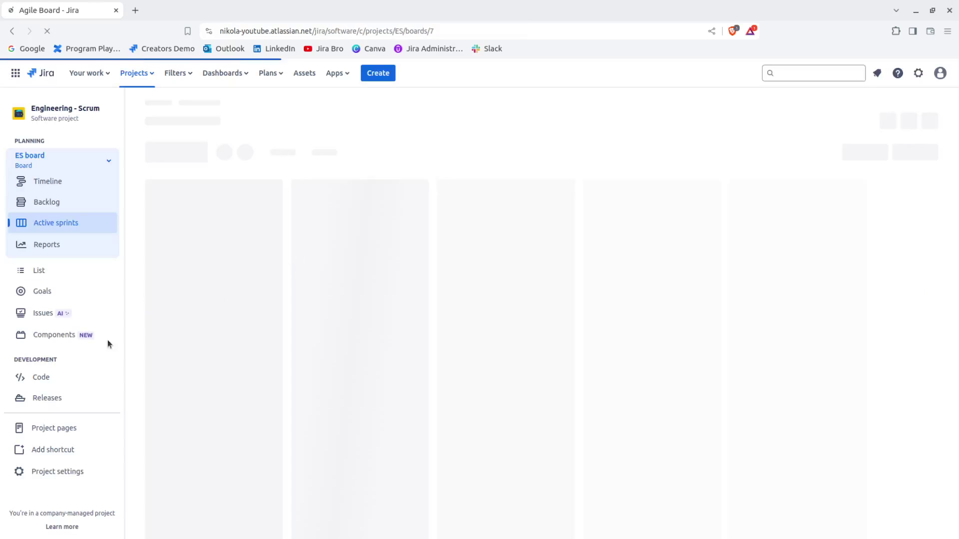
click(58, 471)
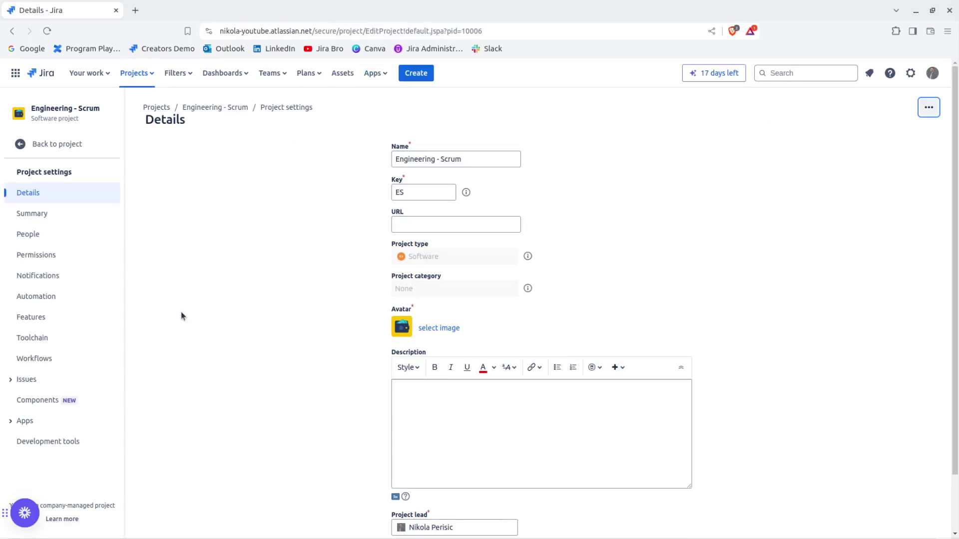
click(22, 379)
scroll(43, 385, down, 2)
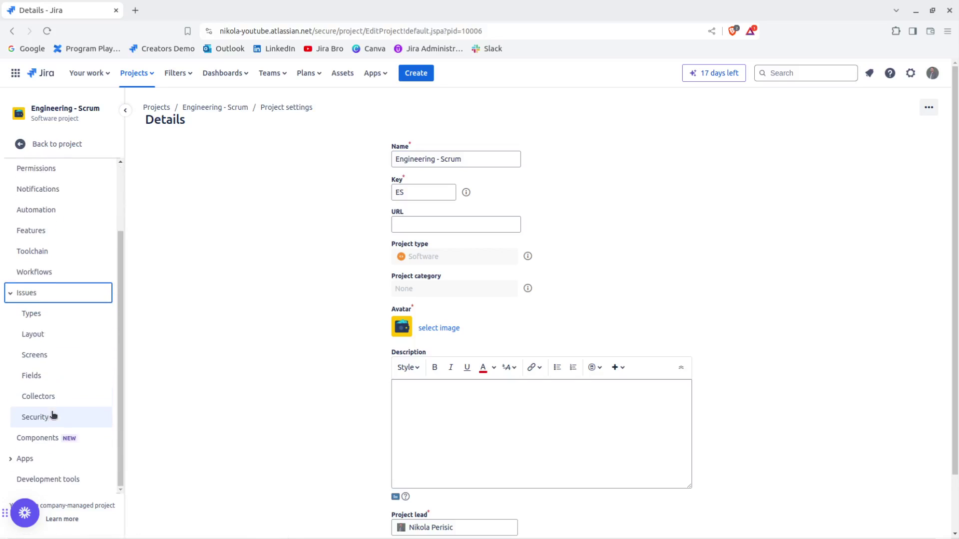
click(43, 418)
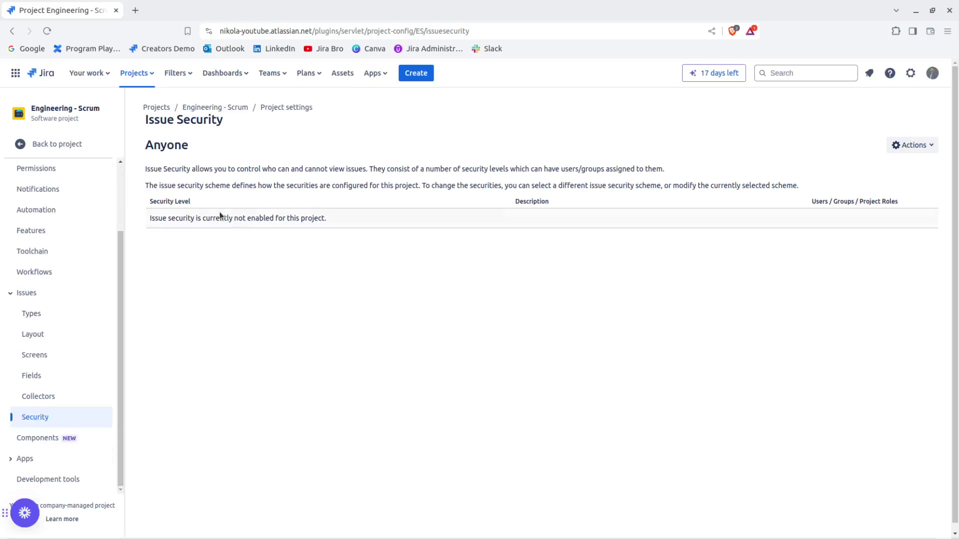
drag(150, 217, 351, 225)
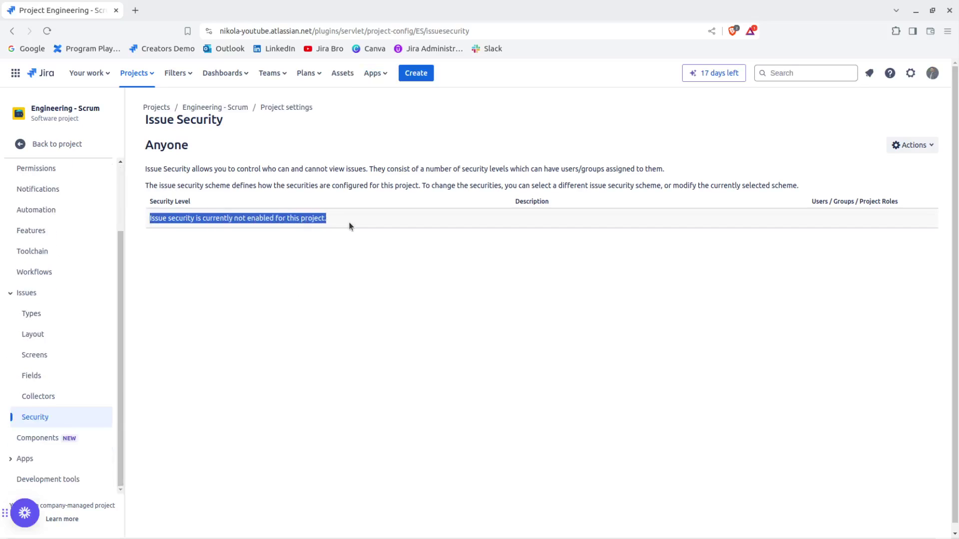
click(459, 250)
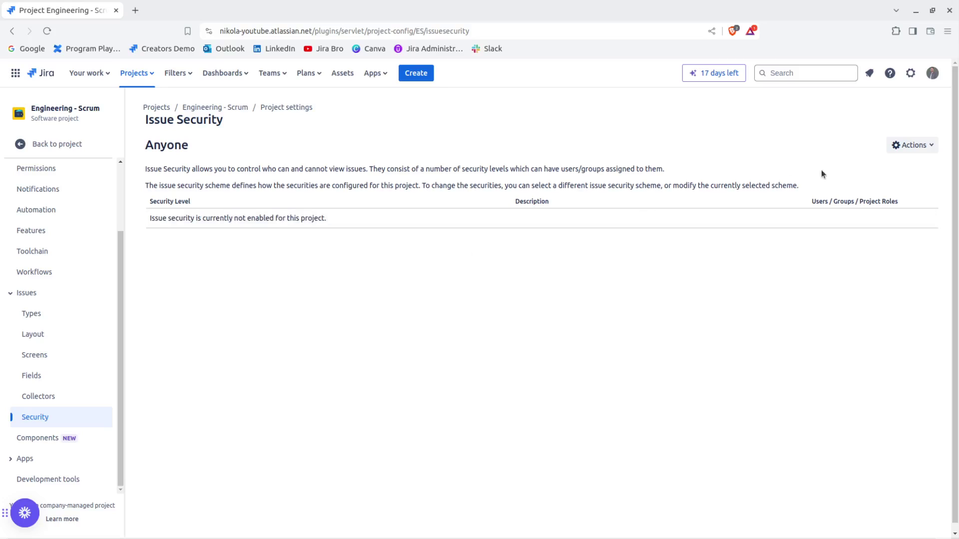
- Associate the Restrict issue security scheme with the Engineering - Scrum project
click(912, 144)
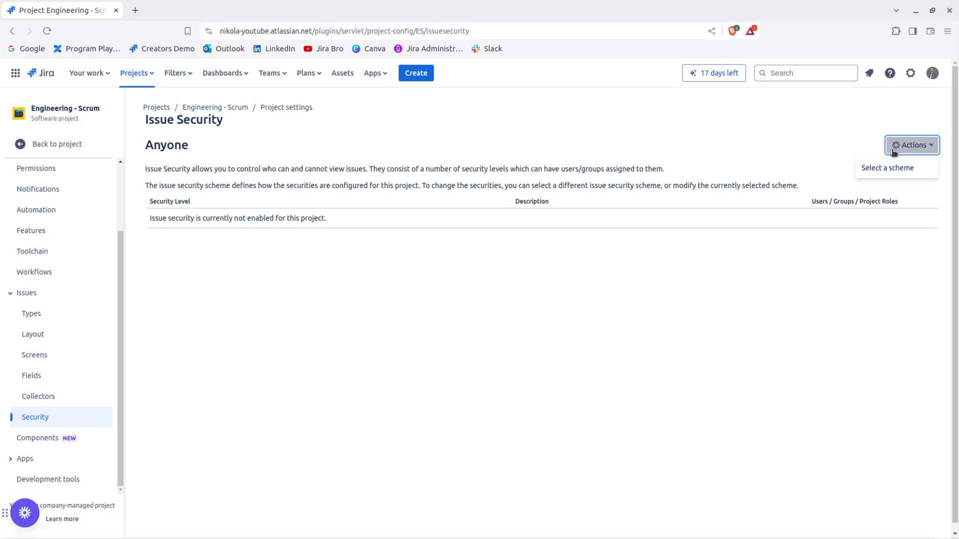
click(869, 169)
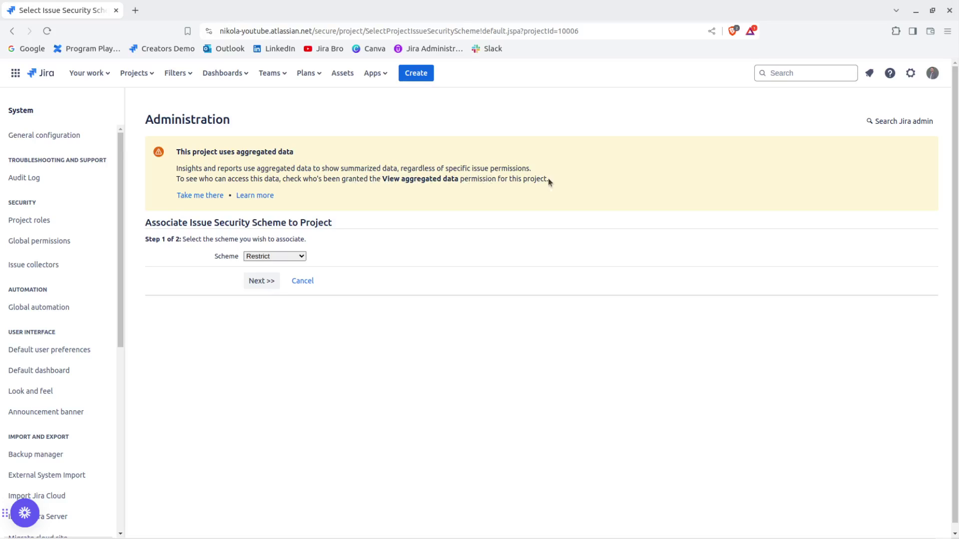
click(263, 279)
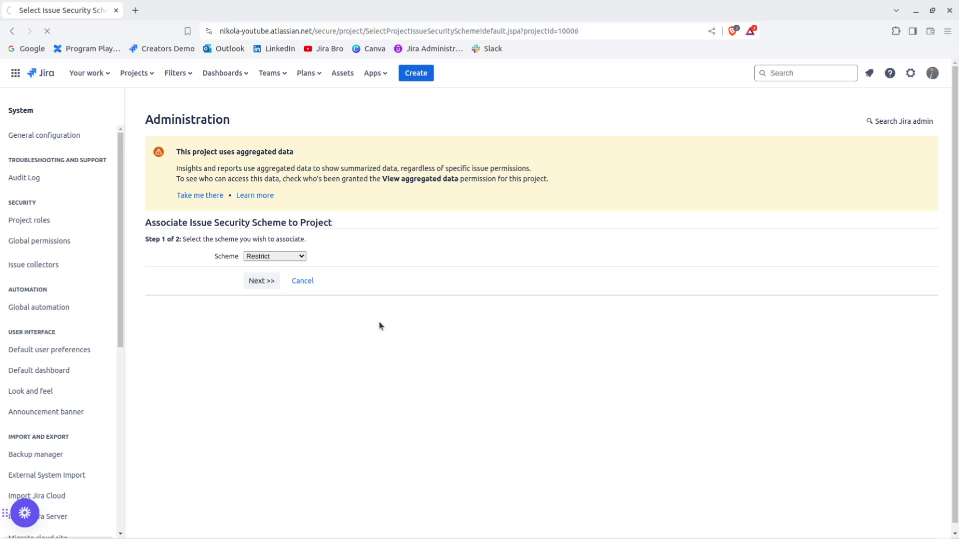
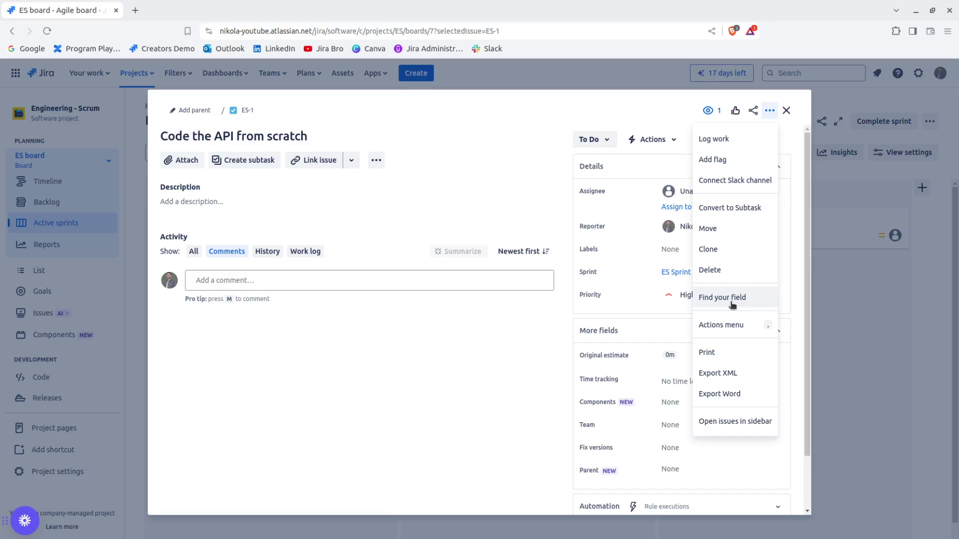
- Check the Security Level field's configuration for issue ES-1 with Find your field, look through the issue's fields and close the issue
click(347, 153)
text(secu)
click(339, 178)
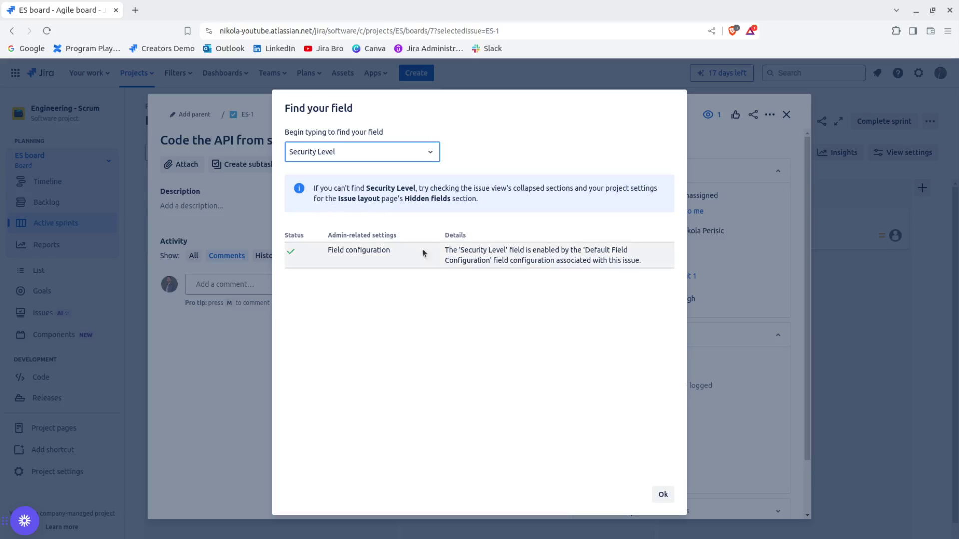
click(660, 495)
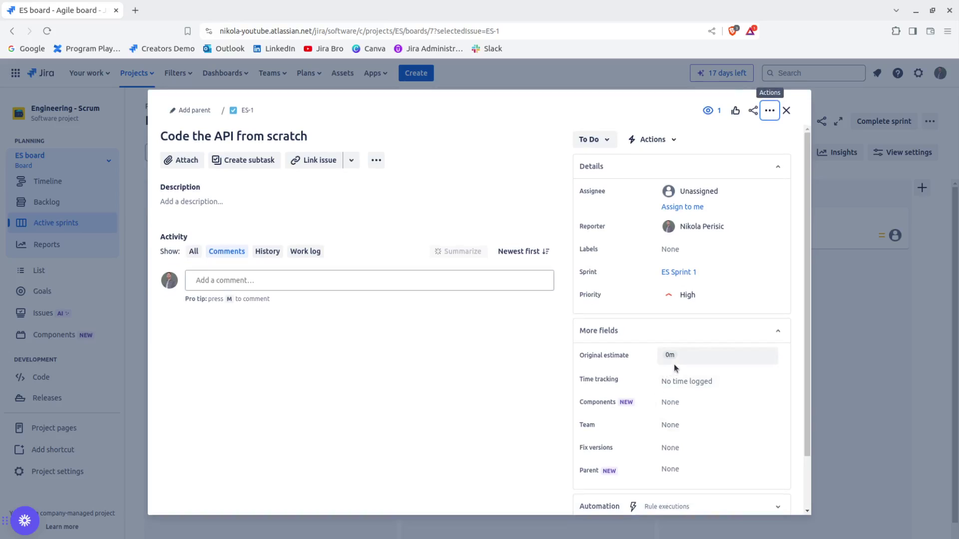
scroll(674, 368, down, 2)
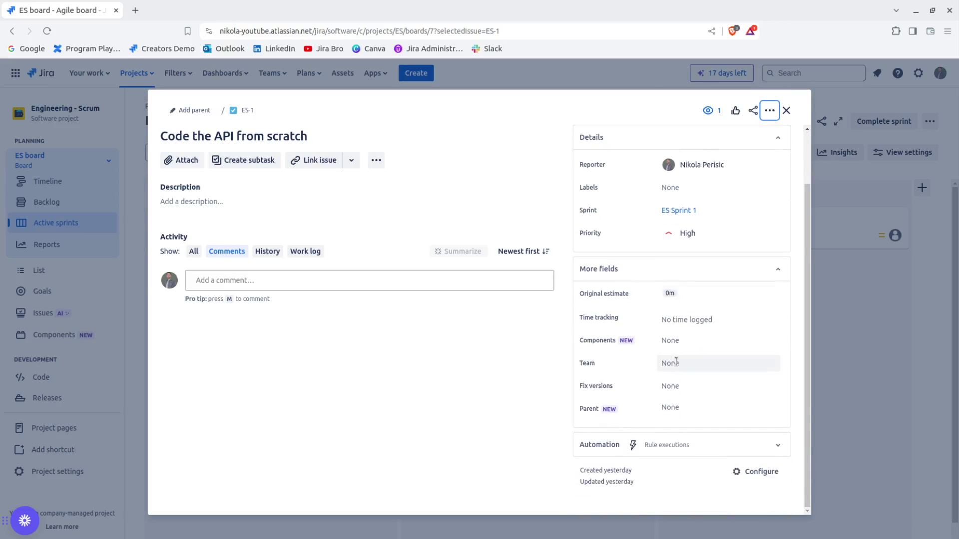
scroll(675, 362, up, 2)
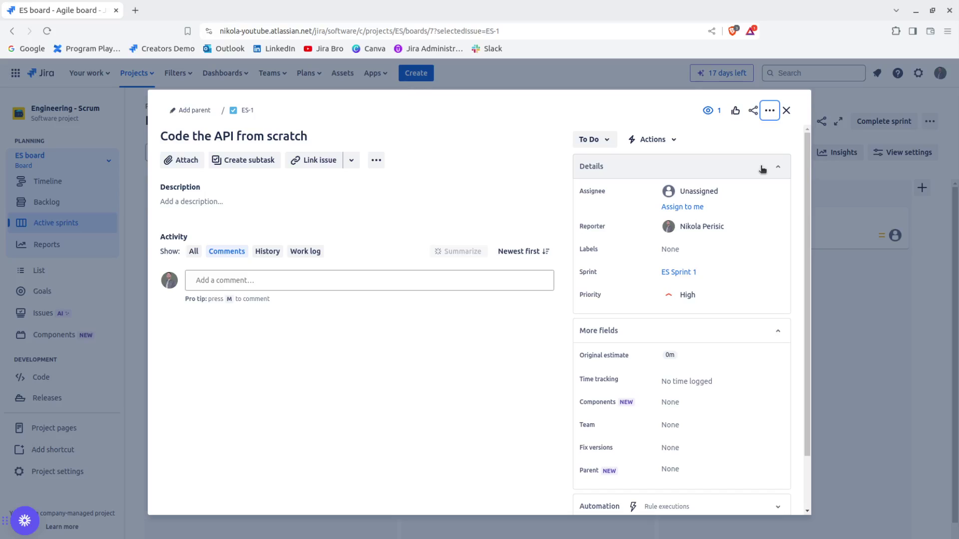
click(786, 111)
- Open the Engineering - Scrum project's issue layout for the Story, Epic, Task and Sub-task issue types
click(55, 475)
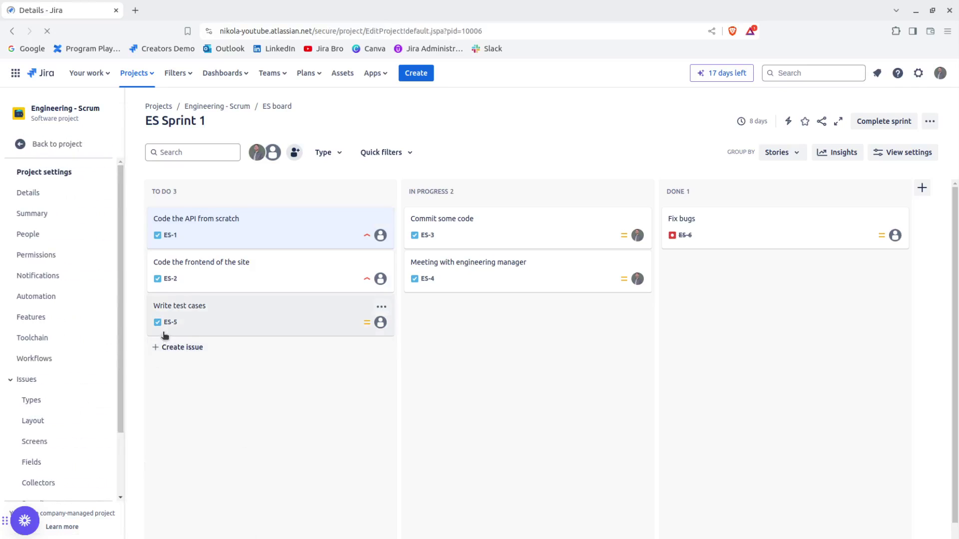
click(26, 379)
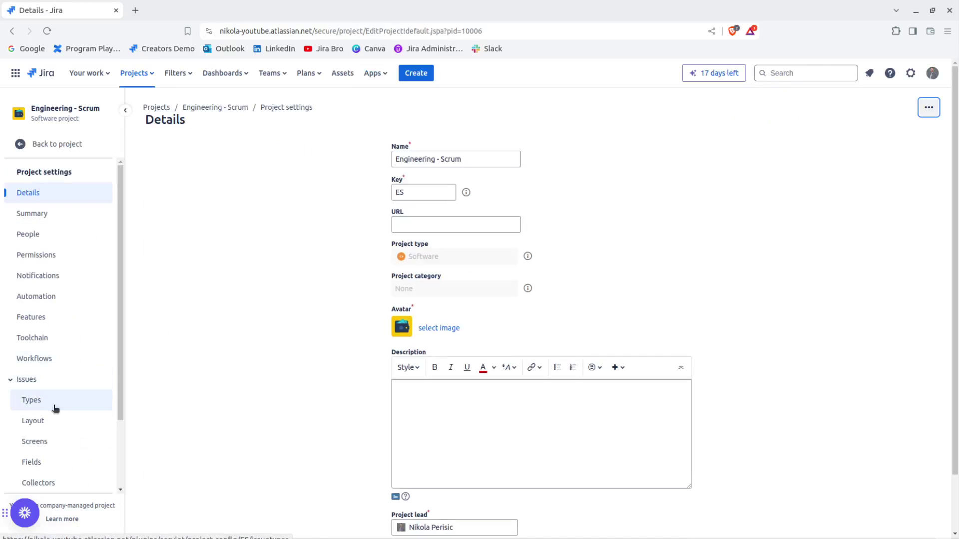
scroll(58, 400, down, 2)
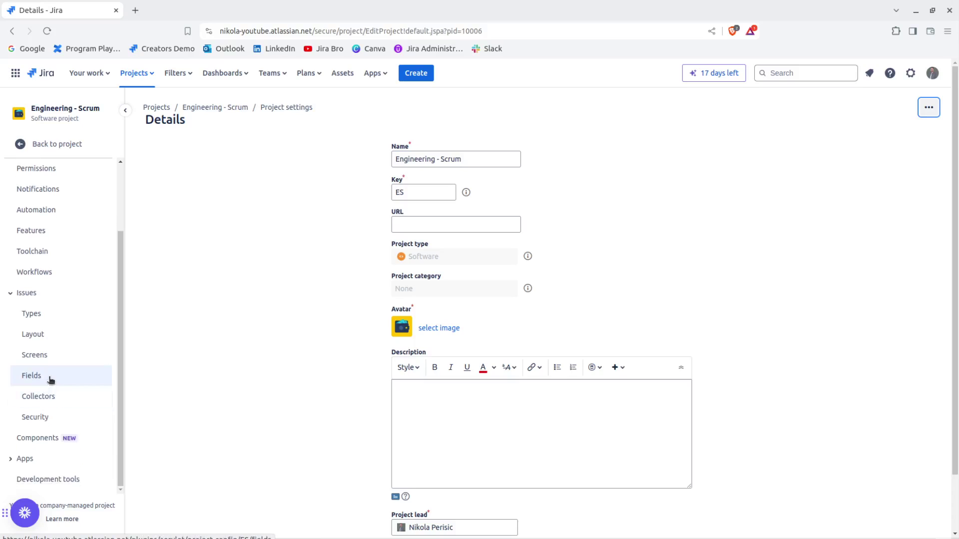
click(43, 340)
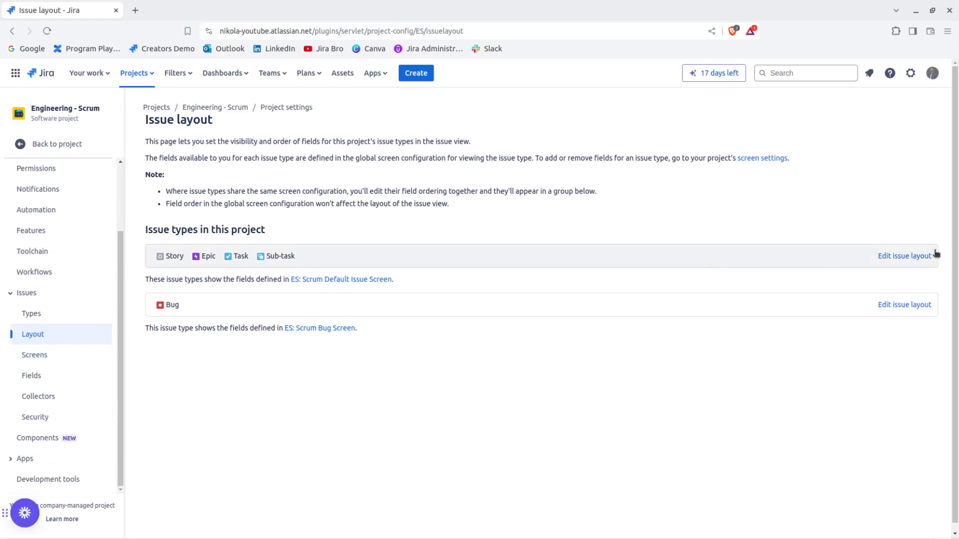
click(785, 250)
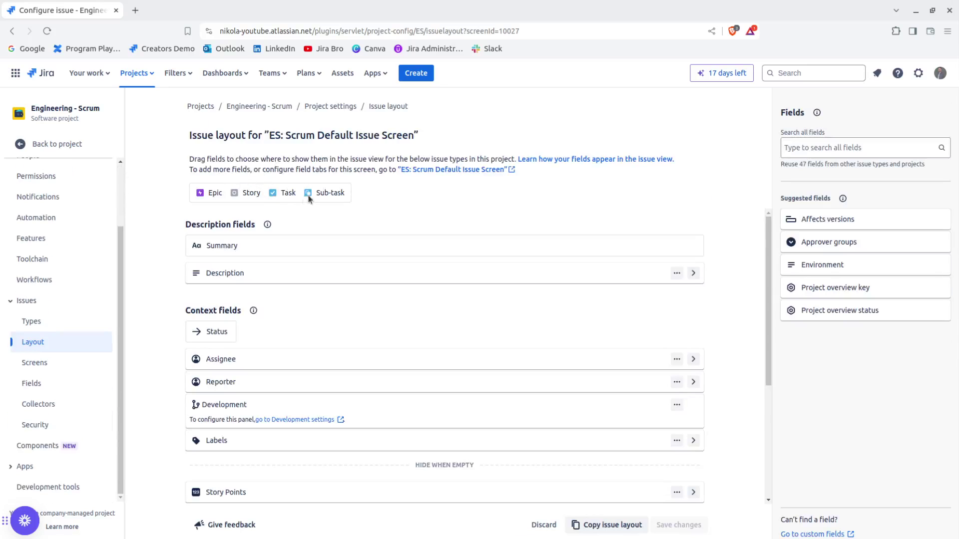
- Examine the issue layout for a security field and search all fields for "Sec"
scroll(480, 334, down, 4)
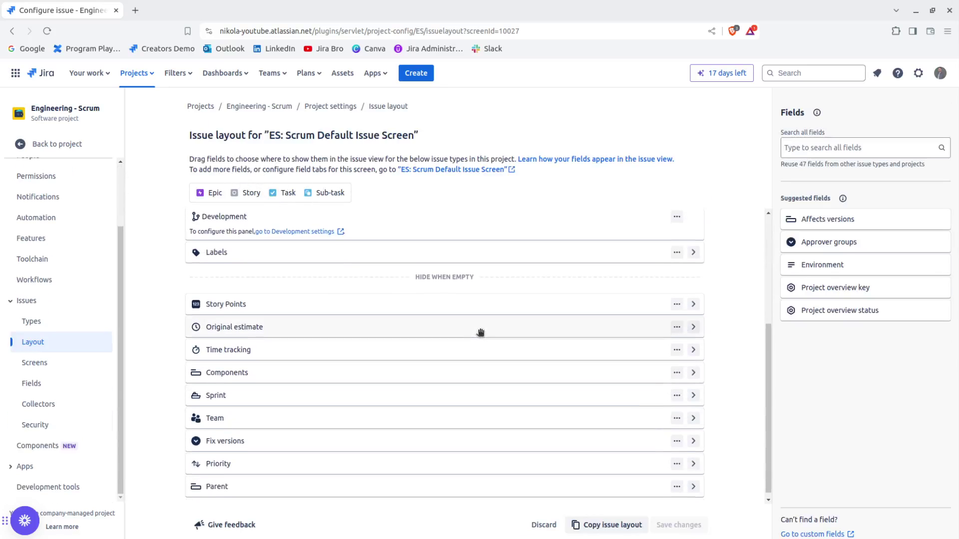
scroll(480, 331, up, 1)
scroll(482, 330, up, 3)
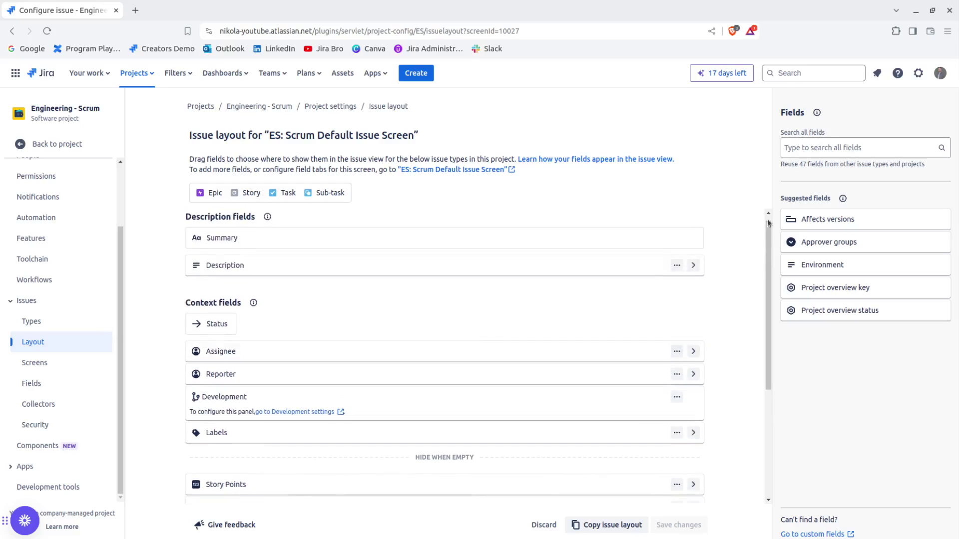
click(812, 149)
text(Sec)
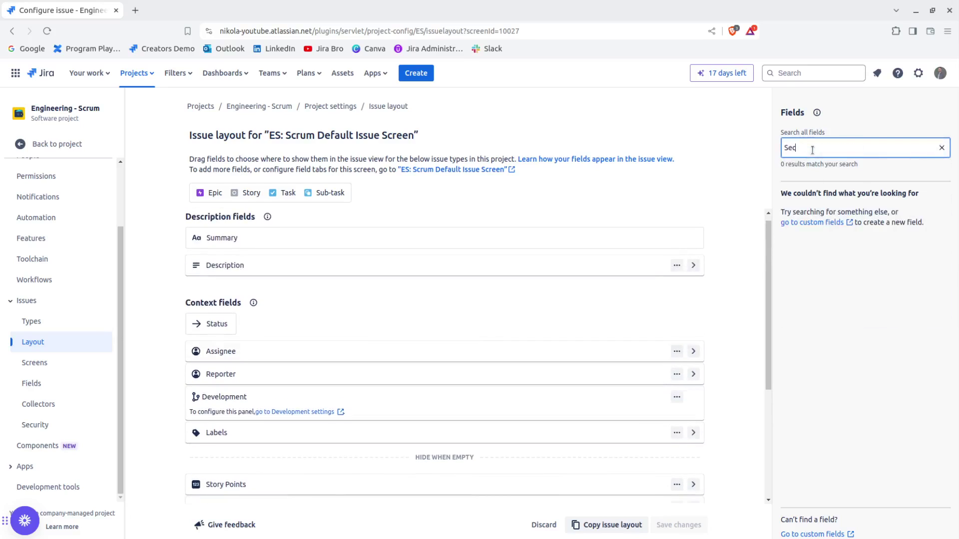
key(BackSpace)
key(BackSpace)
key(BackSpace)
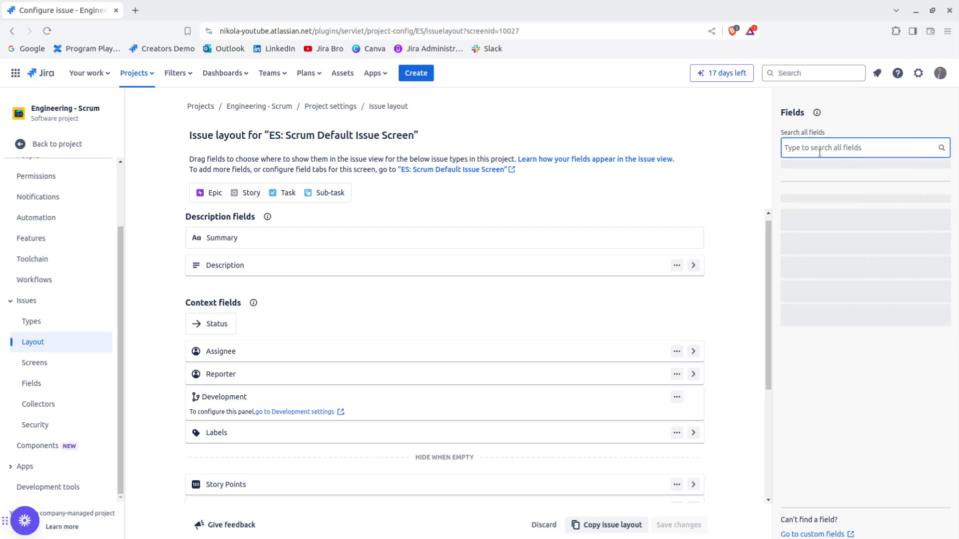
scroll(532, 289, down, 4)
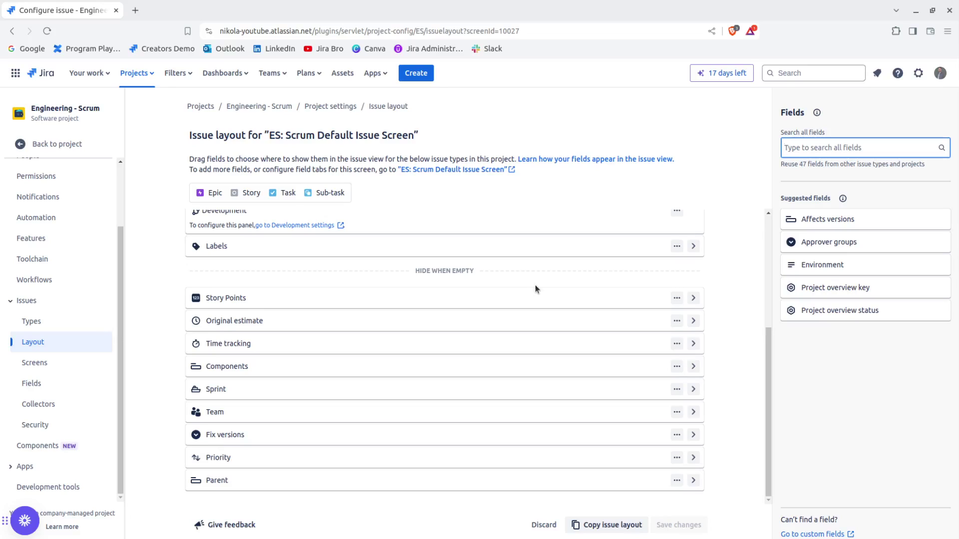
scroll(534, 284, up, 4)
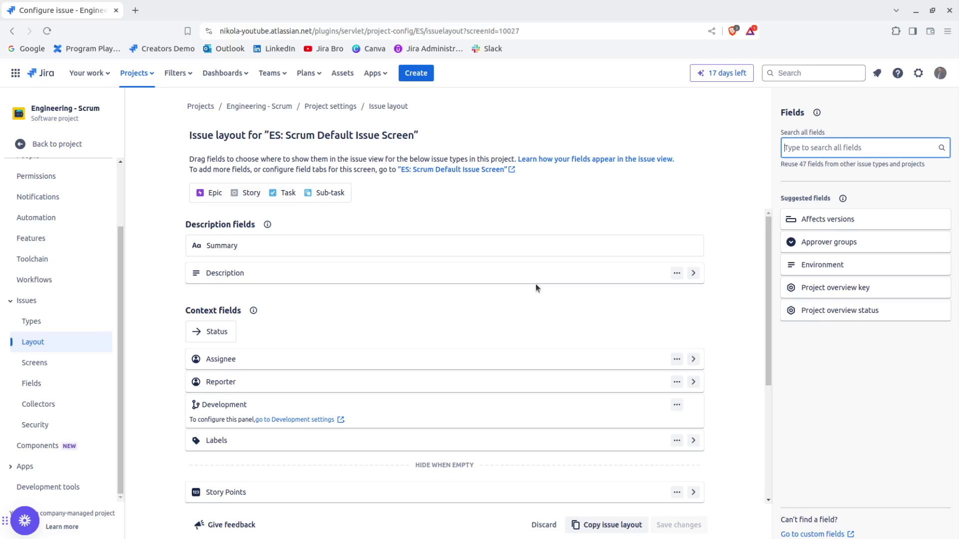
- Check in a new Engineering - Scrum task's form why the Security Level field is missing using Find your field, and discard the form
click(407, 73)
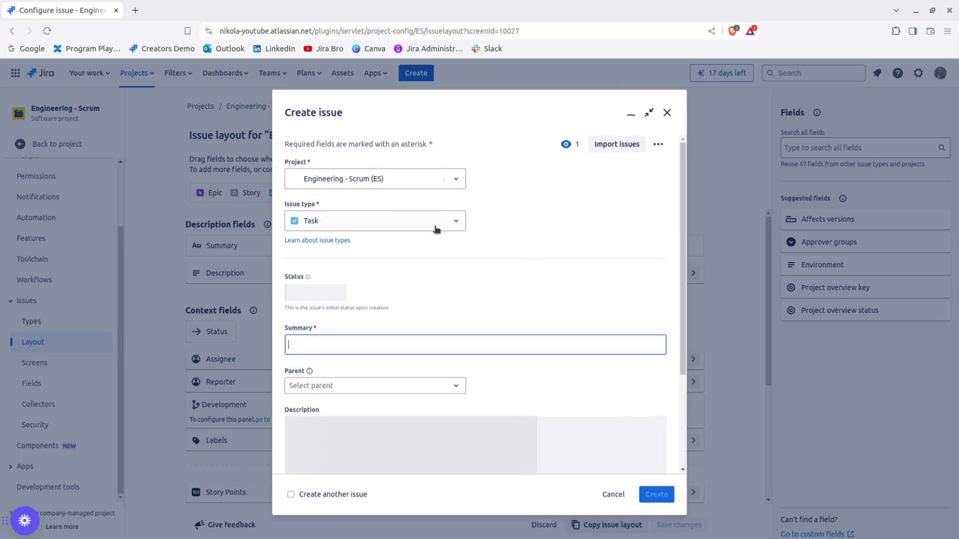
scroll(512, 257, down, 3)
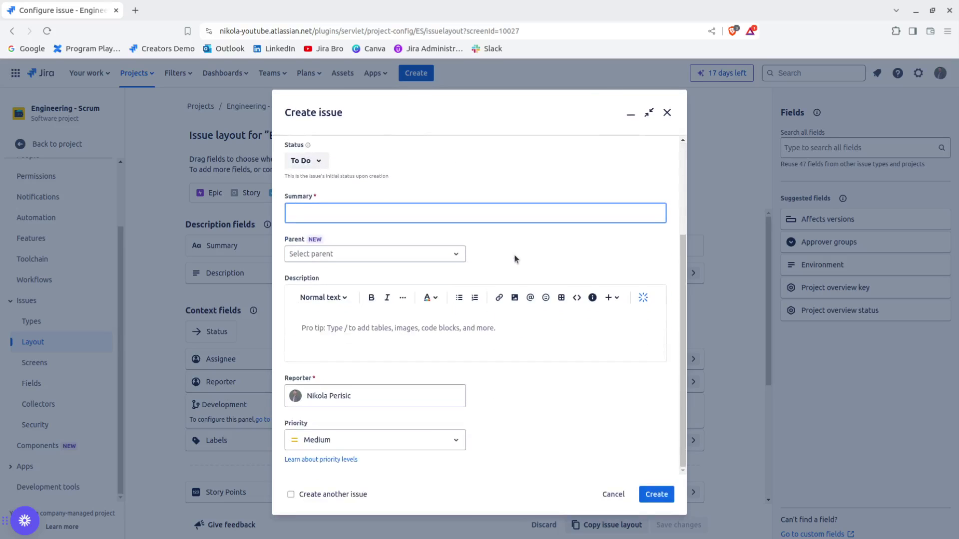
scroll(515, 258, up, 3)
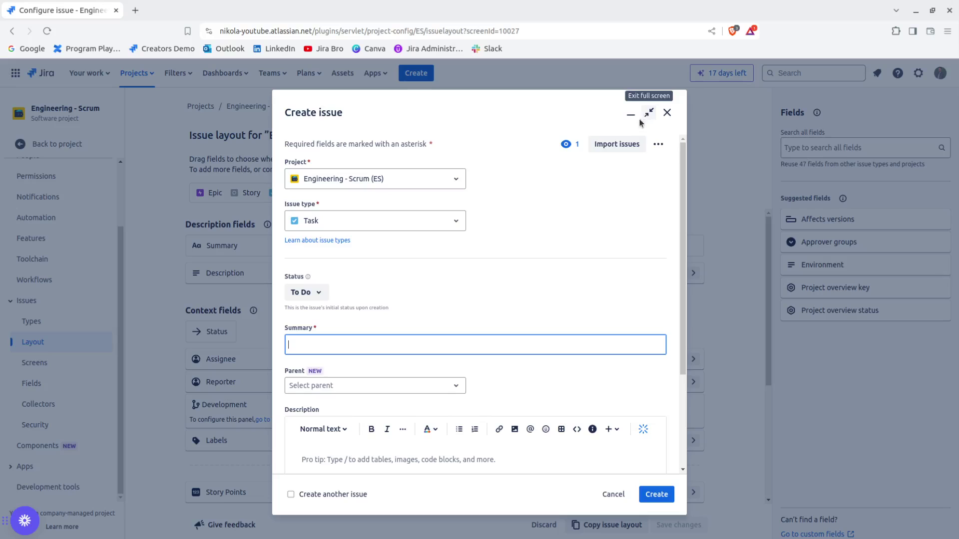
click(655, 145)
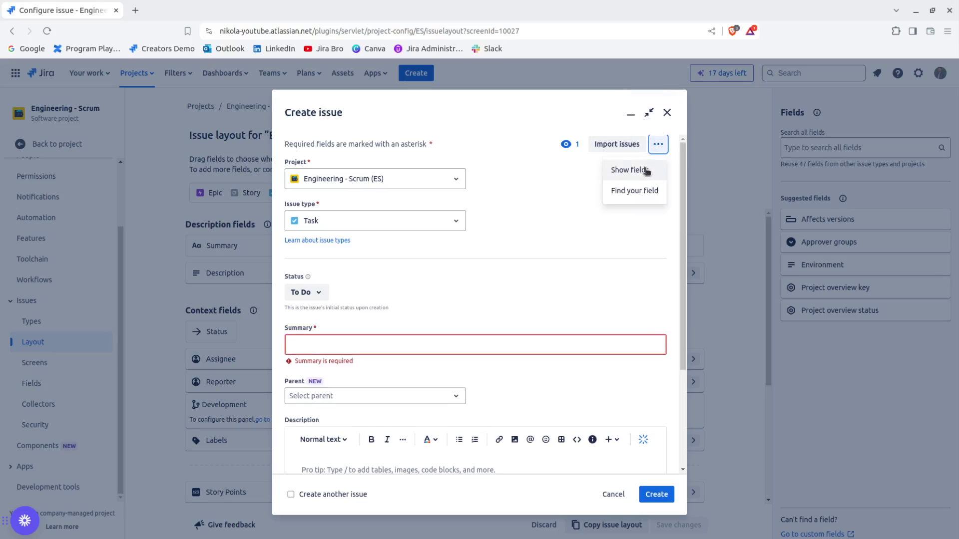
click(639, 192)
text(Secu)
click(351, 180)
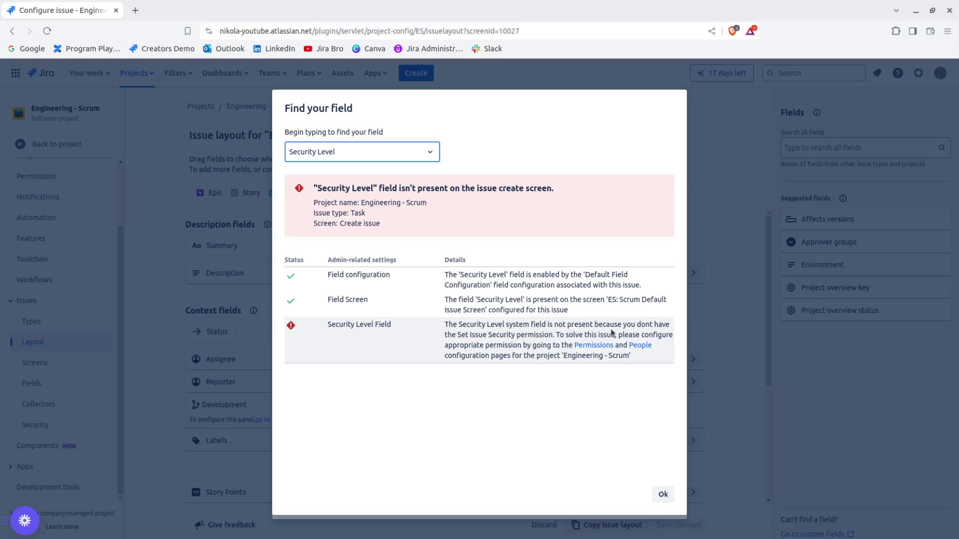
drag(470, 335, 568, 335)
click(662, 496)
key(Escape)
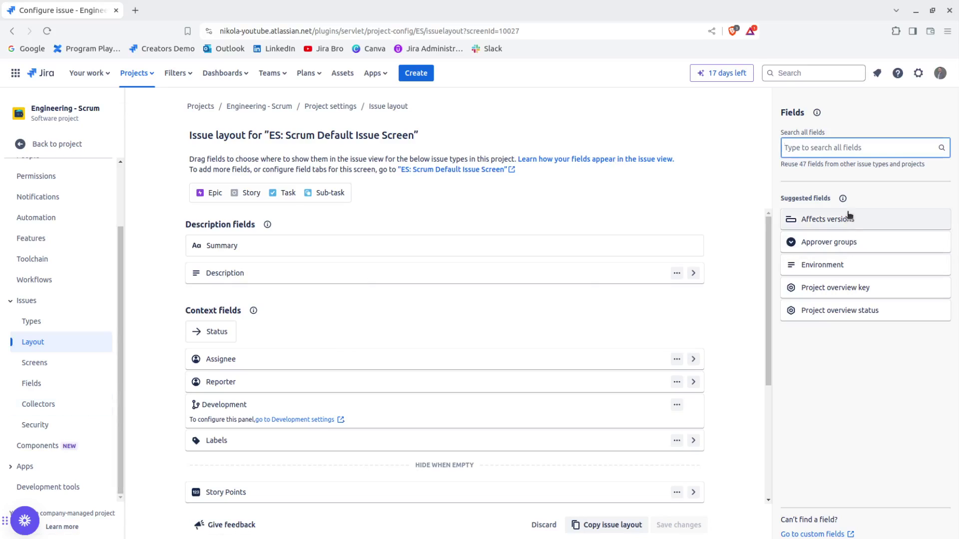
- Open the Engineering - Scrum project's permissions and look up which roles hold the Set Issue Security permission by searching for "Set iss"
scroll(85, 269, up, 3)
click(75, 257)
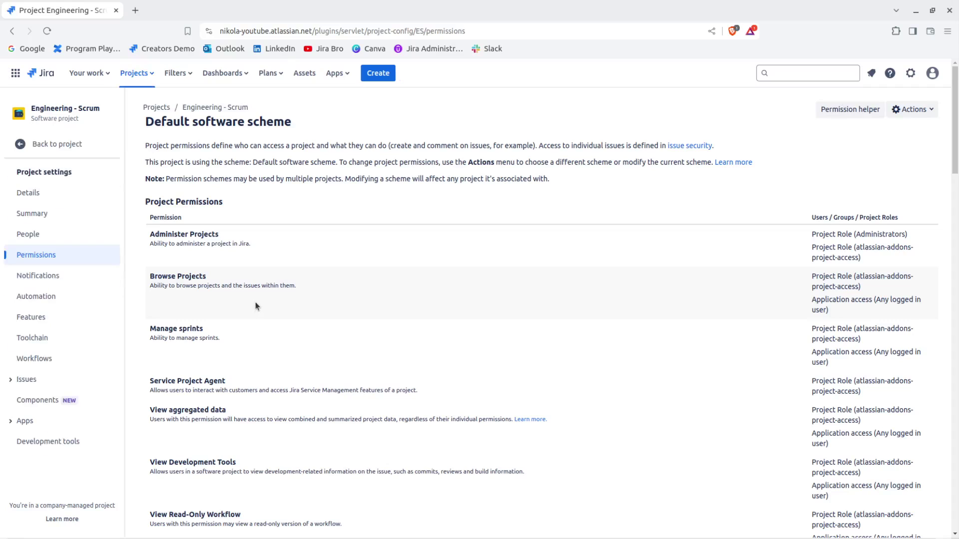
scroll(419, 327, down, 7)
scroll(420, 322, down, 6)
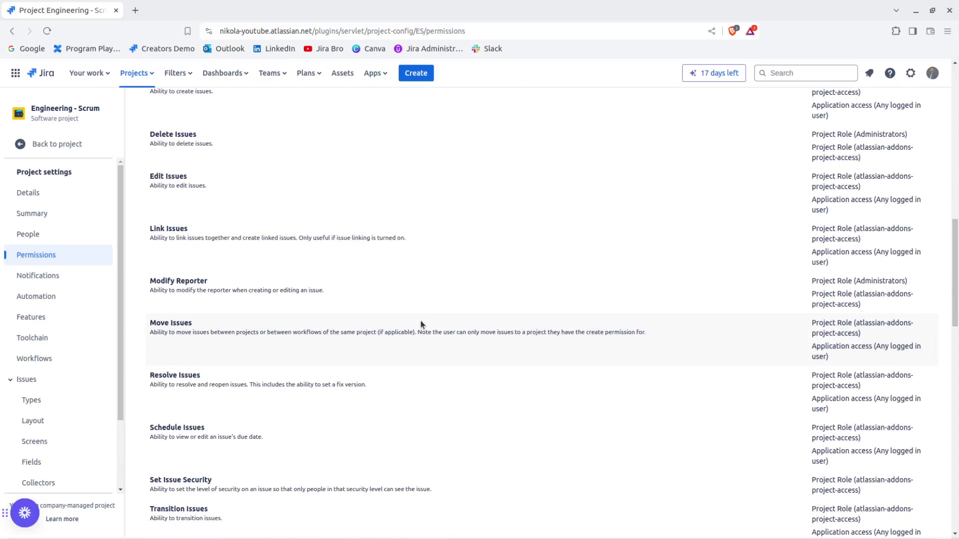
key(ctrl+f)
text(Set iss)
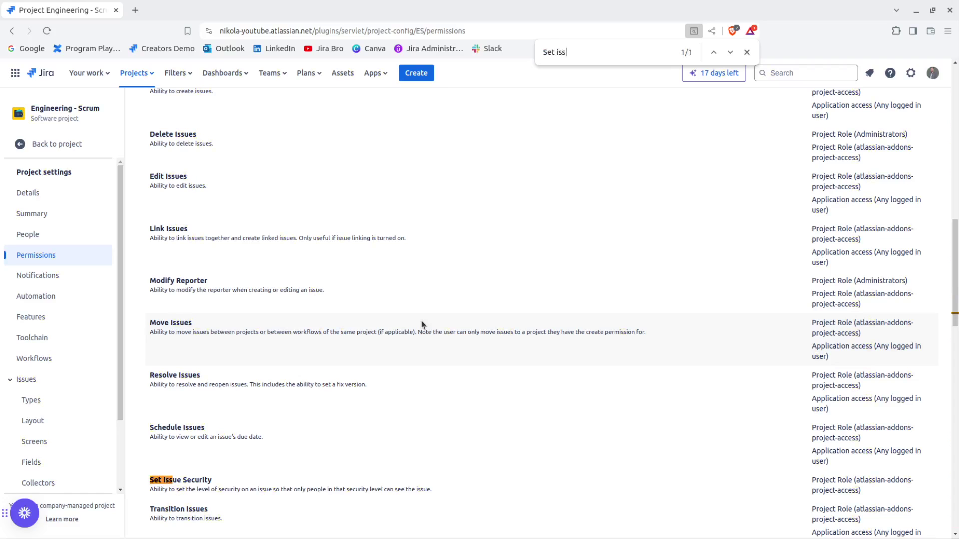
scroll(421, 322, down, 2)
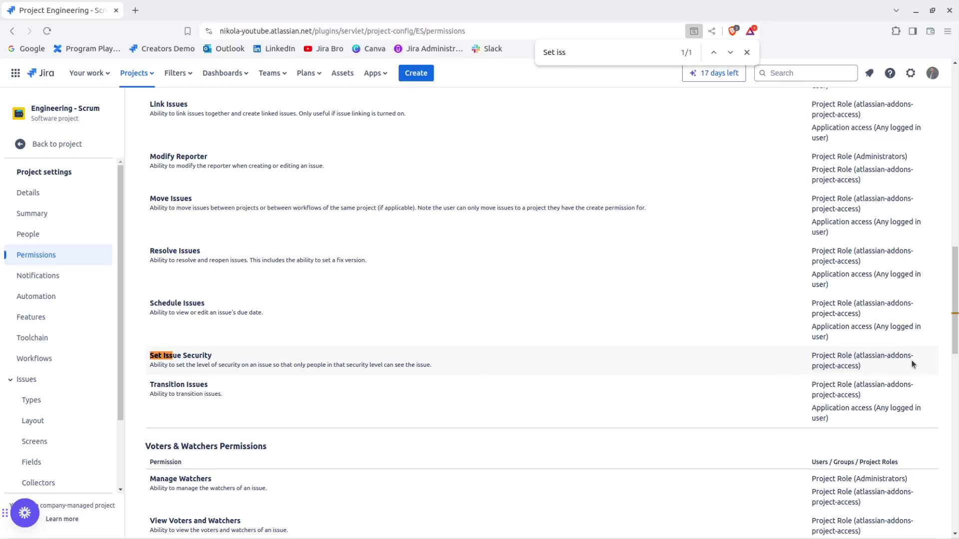
drag(863, 370, 800, 360)
click(803, 361)
- Edit the Default software scheme's permissions to grant Set Issue Security to the Administrators project role
scroll(864, 361, up, 9)
scroll(903, 206, up, 7)
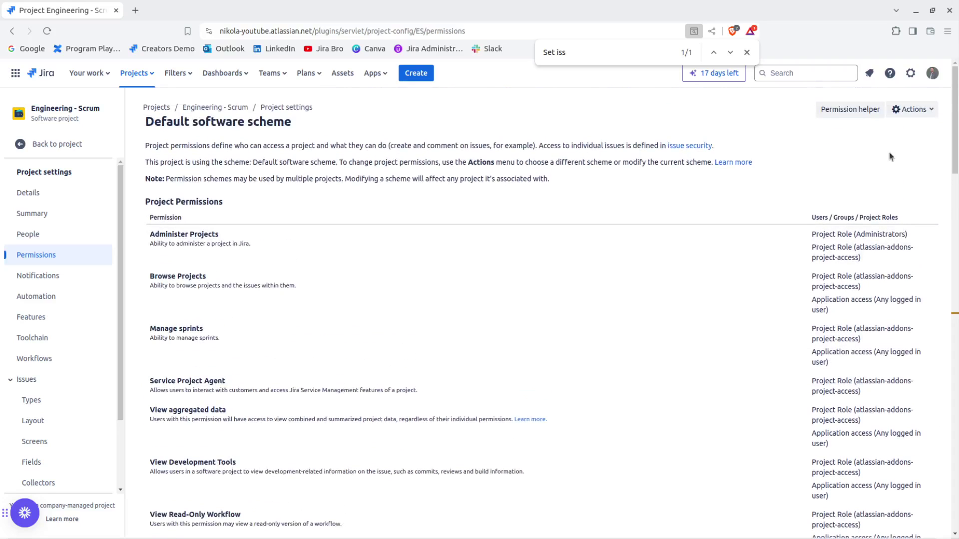
click(906, 110)
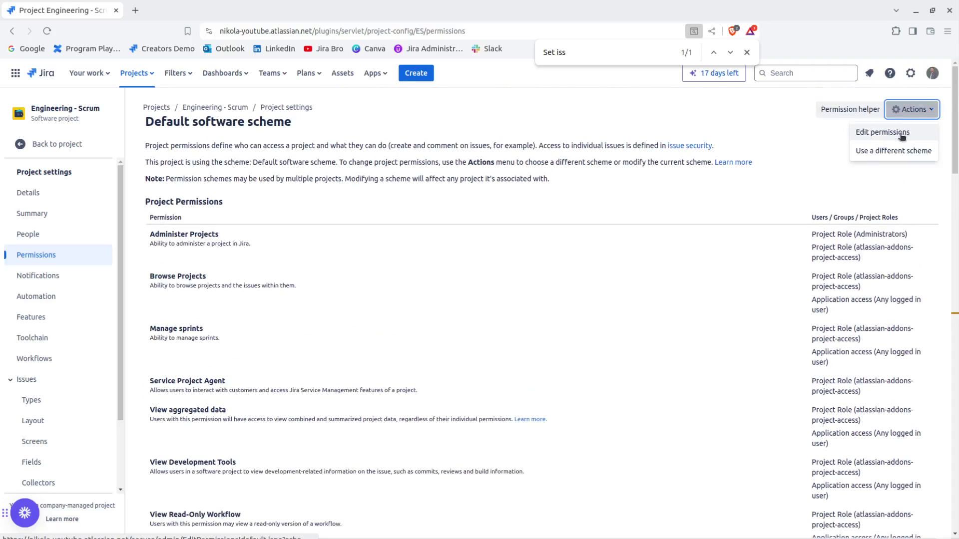
click(903, 133)
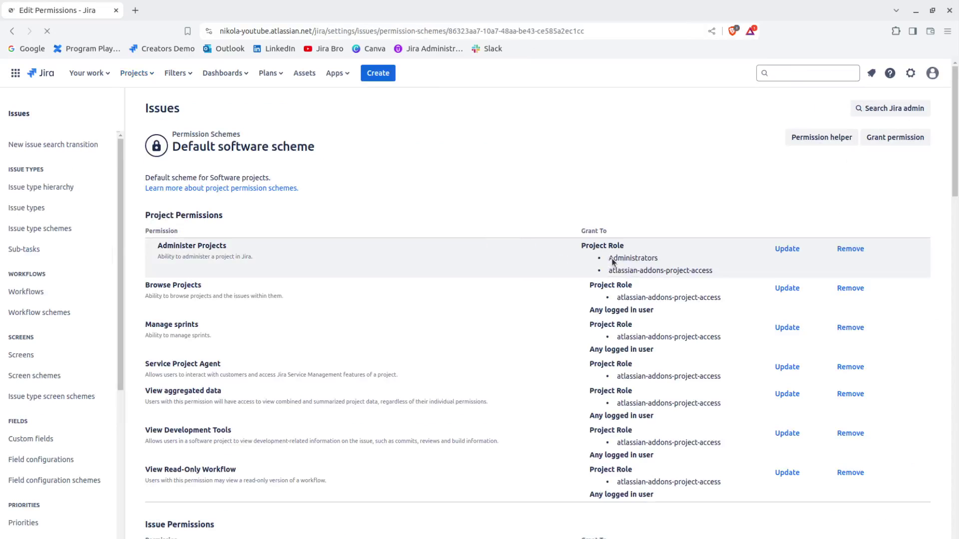
scroll(612, 258, down, 12)
scroll(613, 257, down, 4)
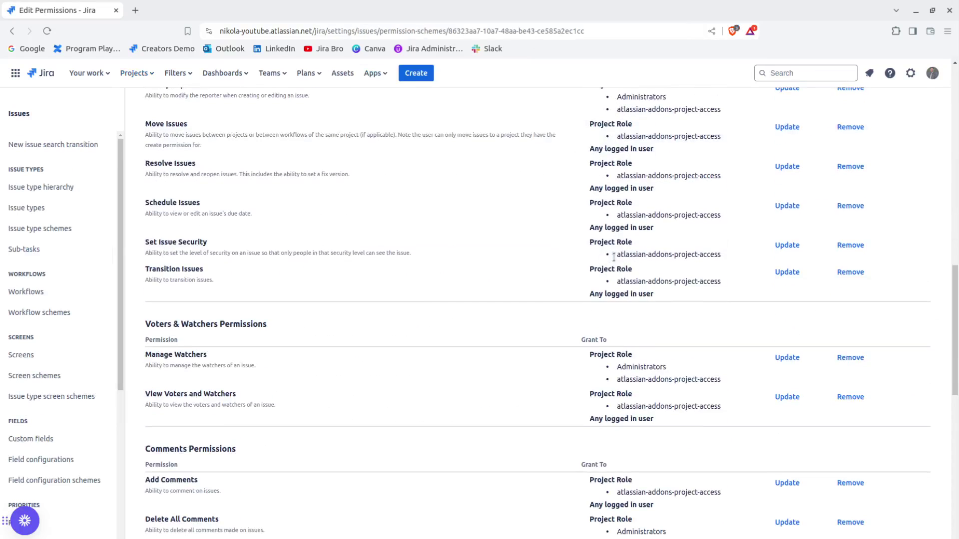
click(797, 247)
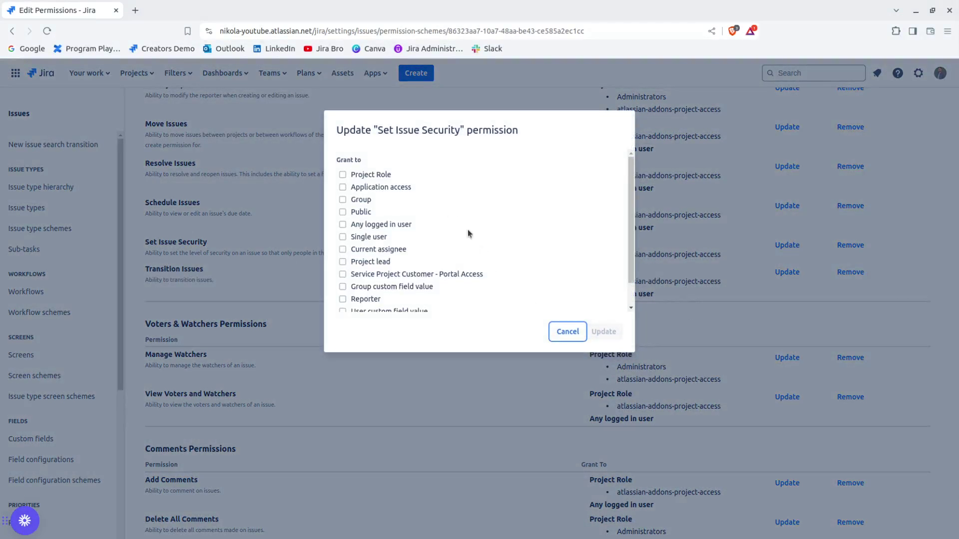
click(352, 174)
click(381, 220)
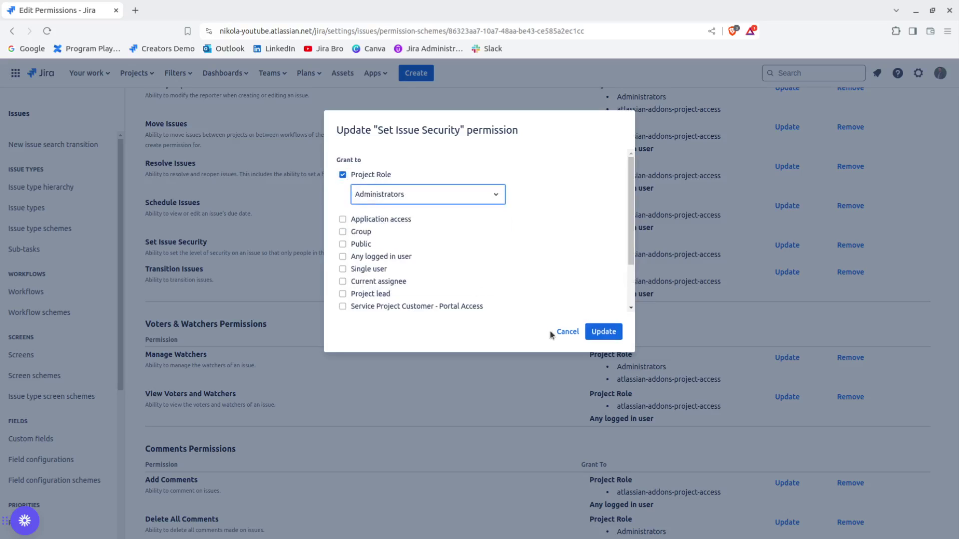
click(603, 331)
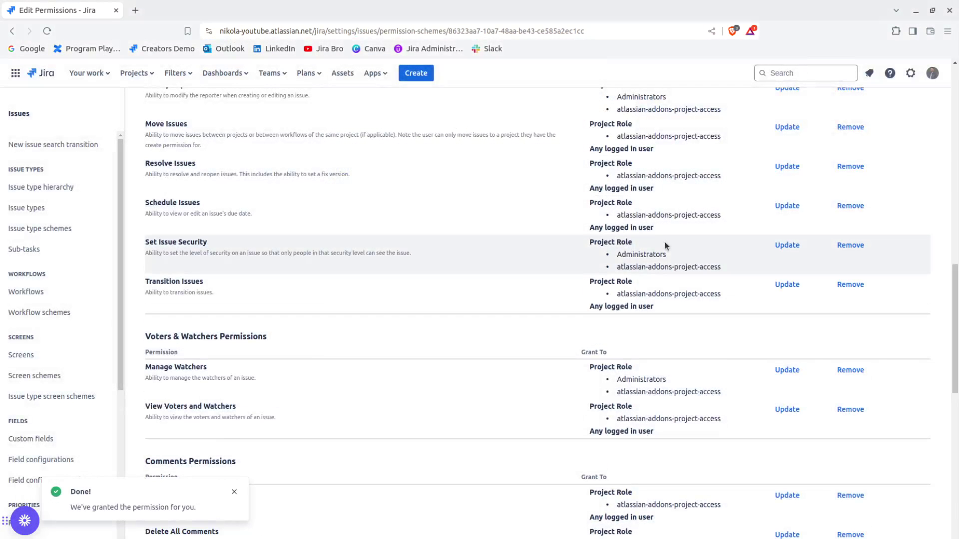
- Return to the Engineering - Scrum project's board
scroll(400, 242, up, 7)
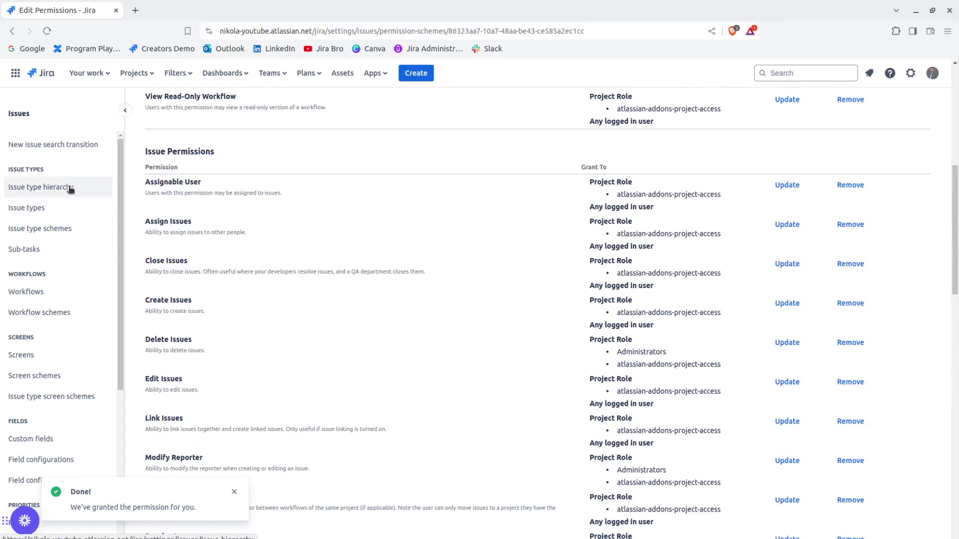
click(134, 73)
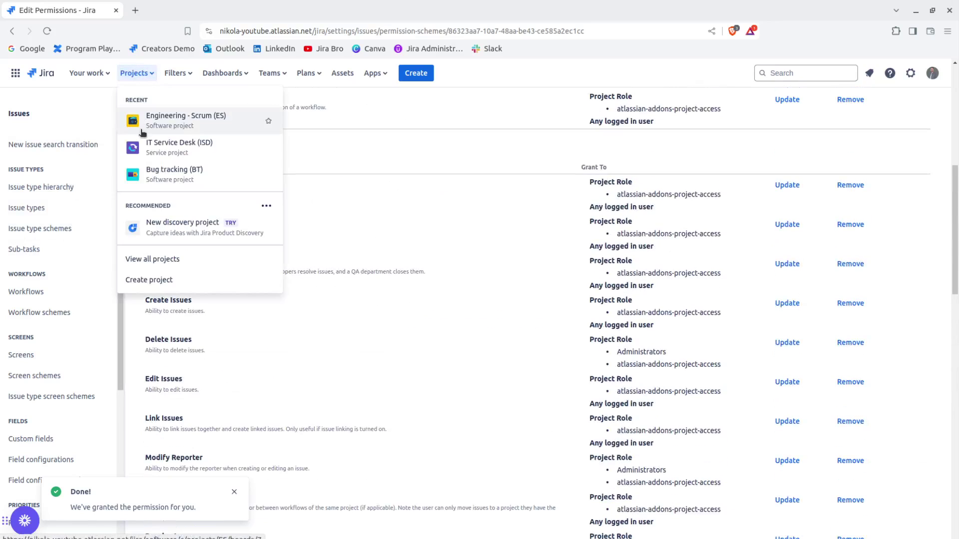
scroll(755, 256, up, 3)
scroll(755, 255, up, 1)
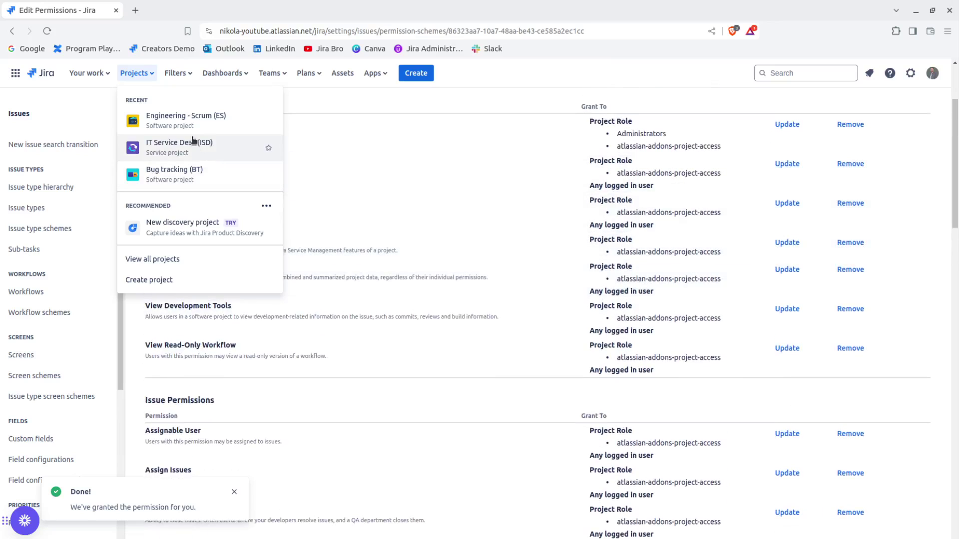
click(187, 122)
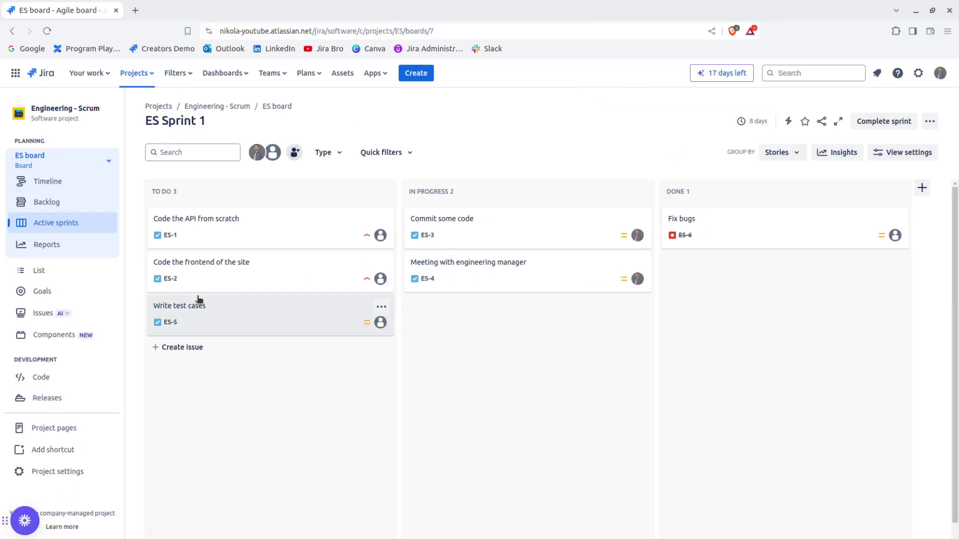
- Set the security level of issue ES-1, Code the API from scratch, to Business Only and close the issue
click(229, 227)
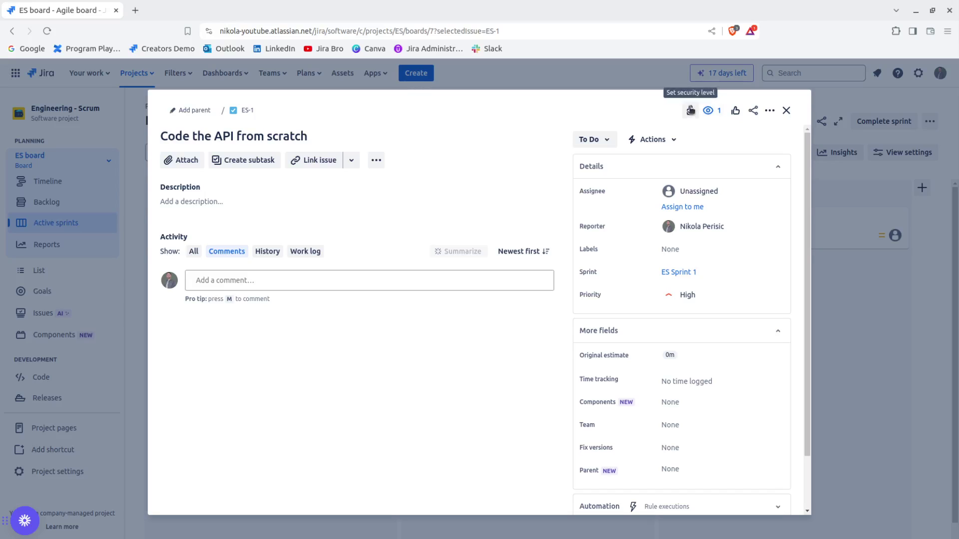
click(691, 110)
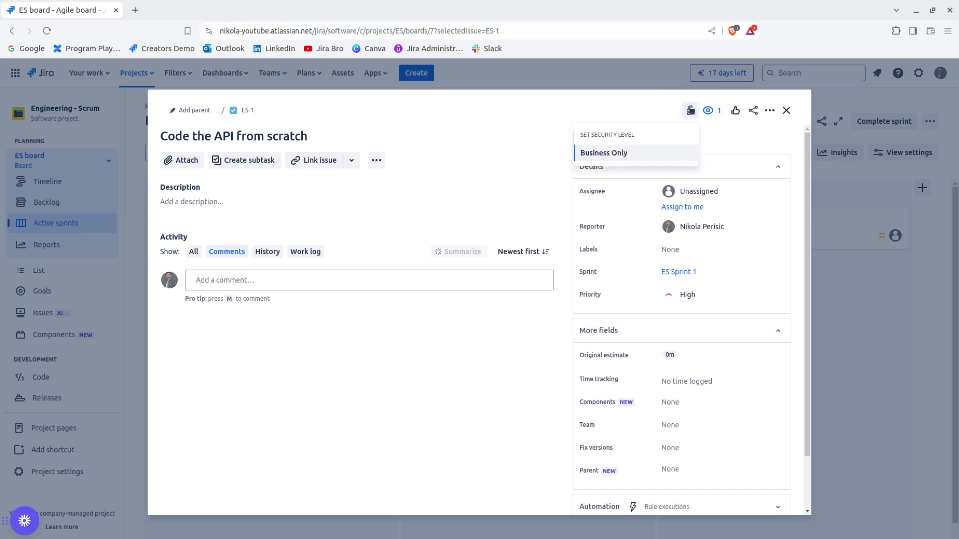
click(613, 151)
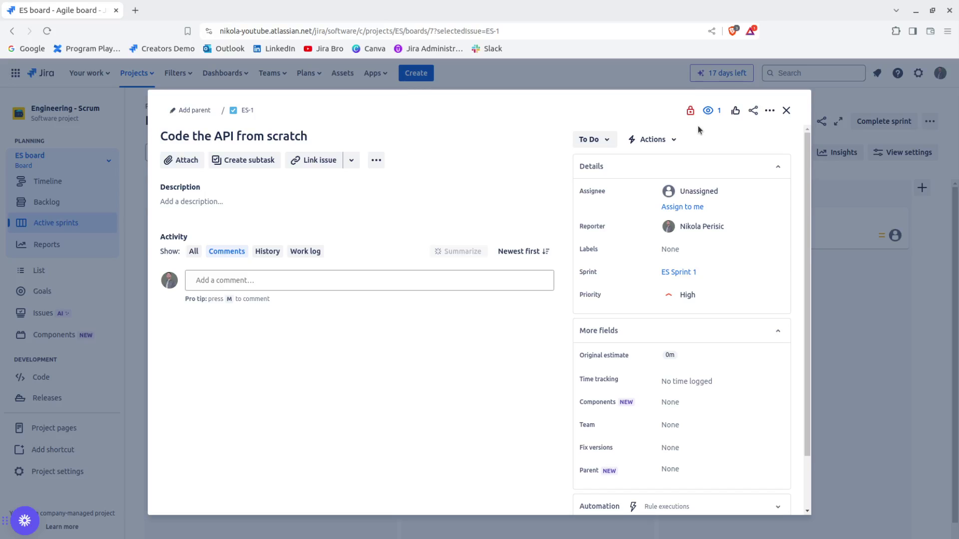
click(785, 110)
- Start a new task in Engineering - Scrum with its Security Level set to Business Only
key(c)
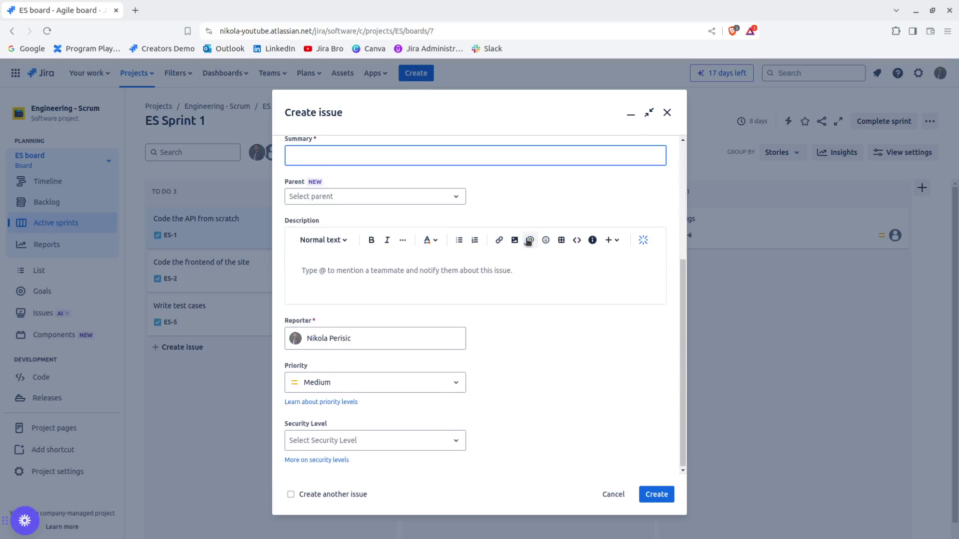
click(282, 425)
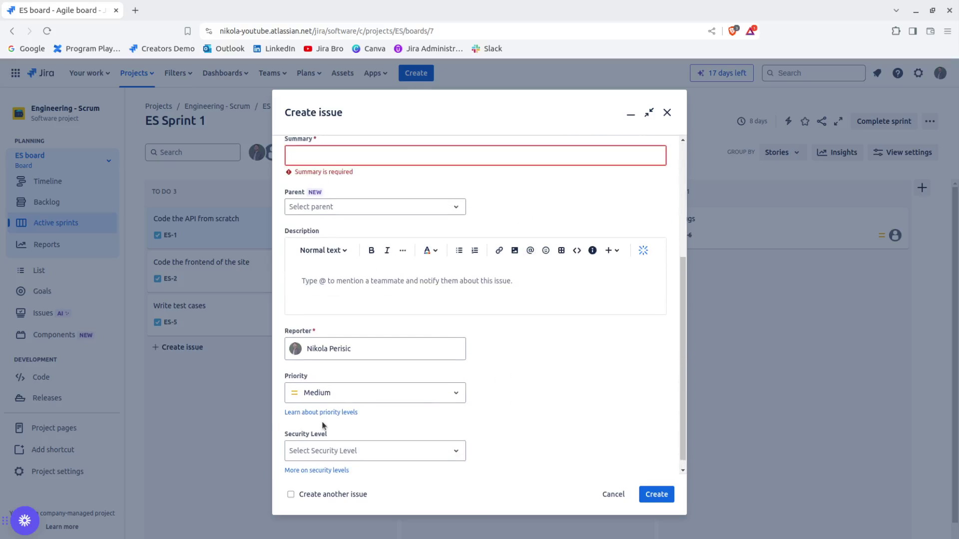
scroll(370, 420, down, 1)
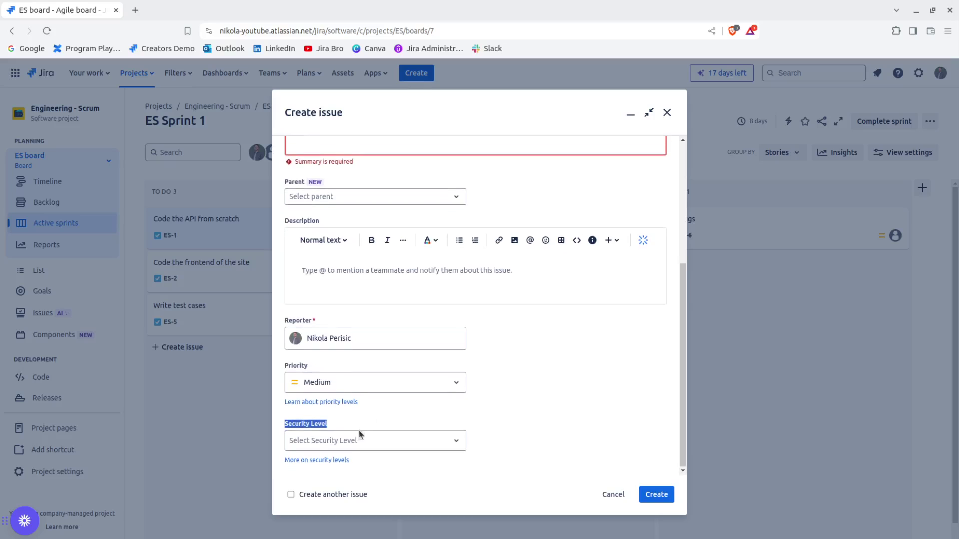
click(359, 435)
click(328, 469)
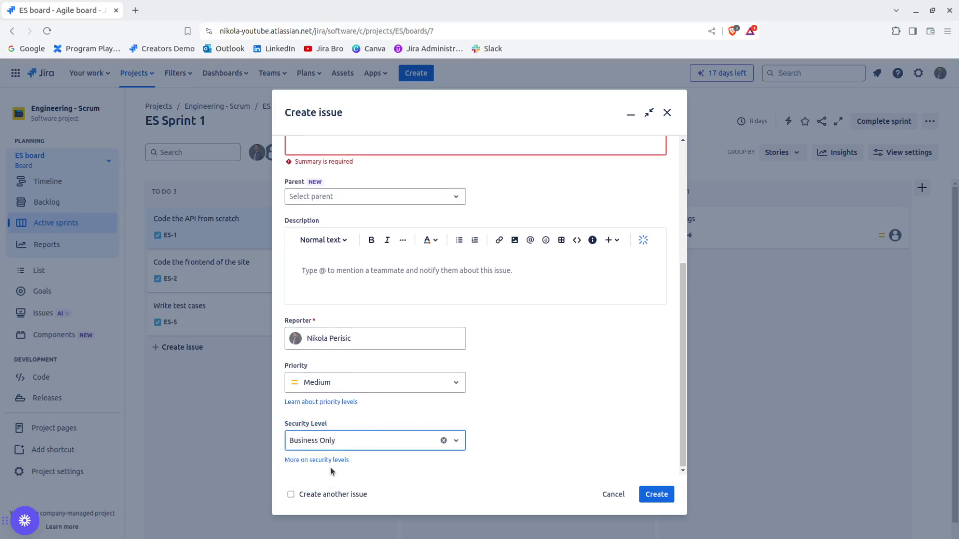
- Enter Confidential as the new task's summary and create the issue
scroll(407, 332, up, 5)
click(320, 342)
text(Confidential)
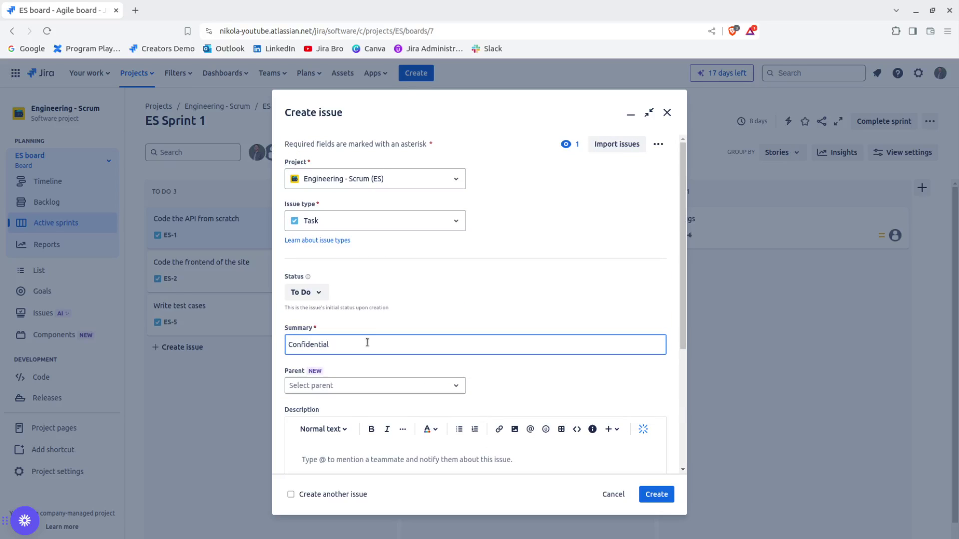
scroll(404, 332, down, 3)
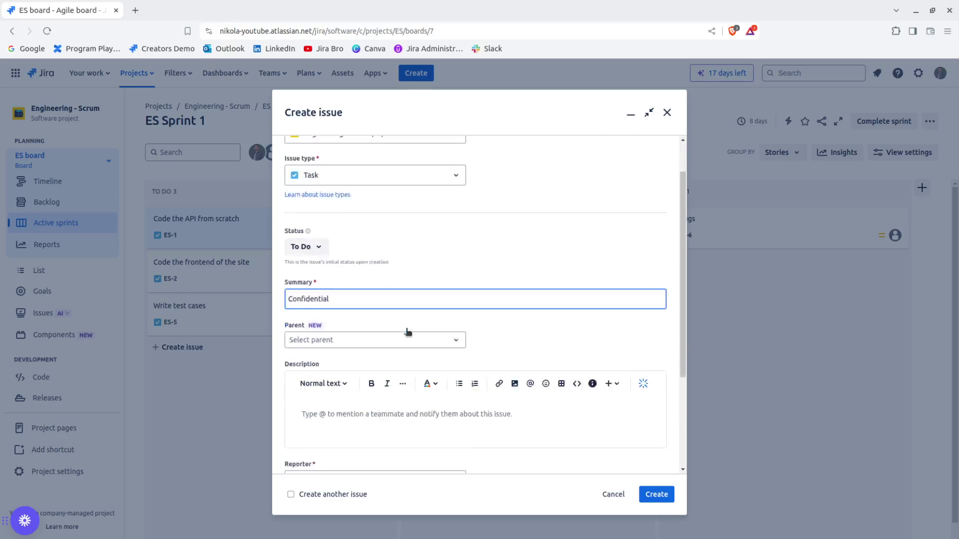
click(656, 494)
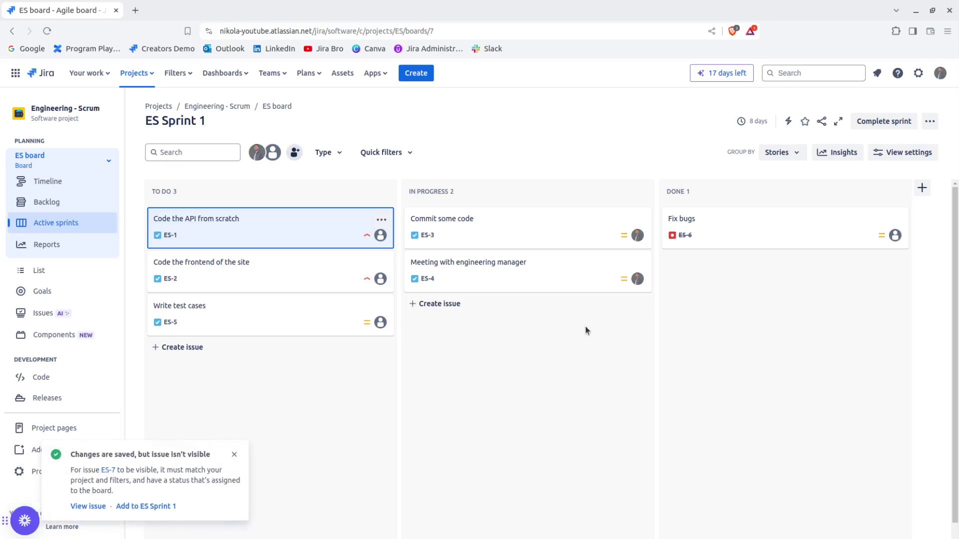
- Add the Confidential issue to ES Sprint 1 and open it to check its security level, closing it when done
click(146, 507)
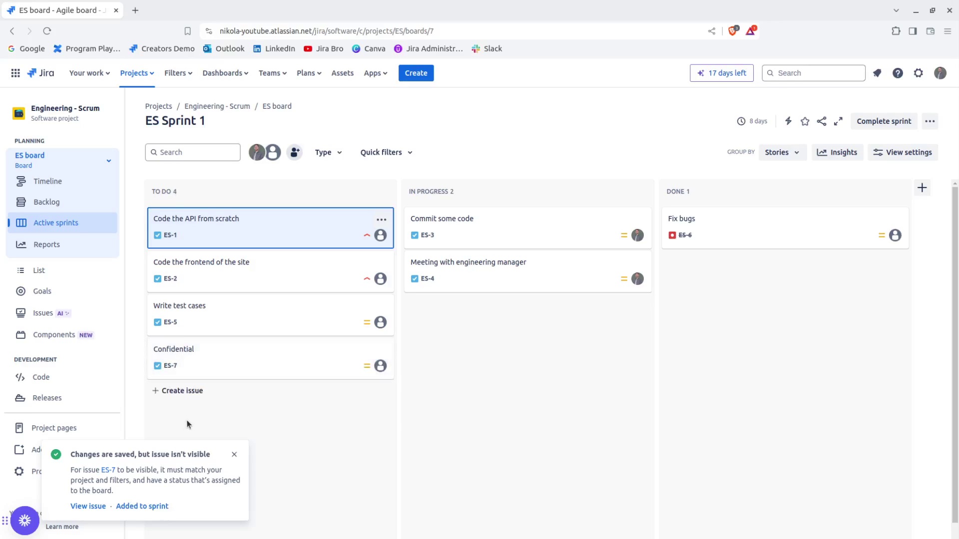
click(235, 455)
click(243, 369)
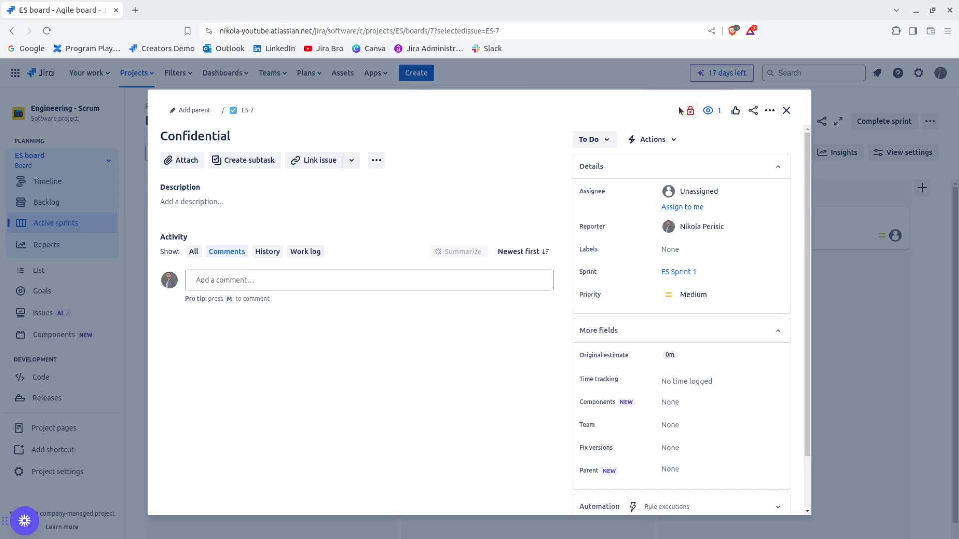
mouse_move(689, 111)
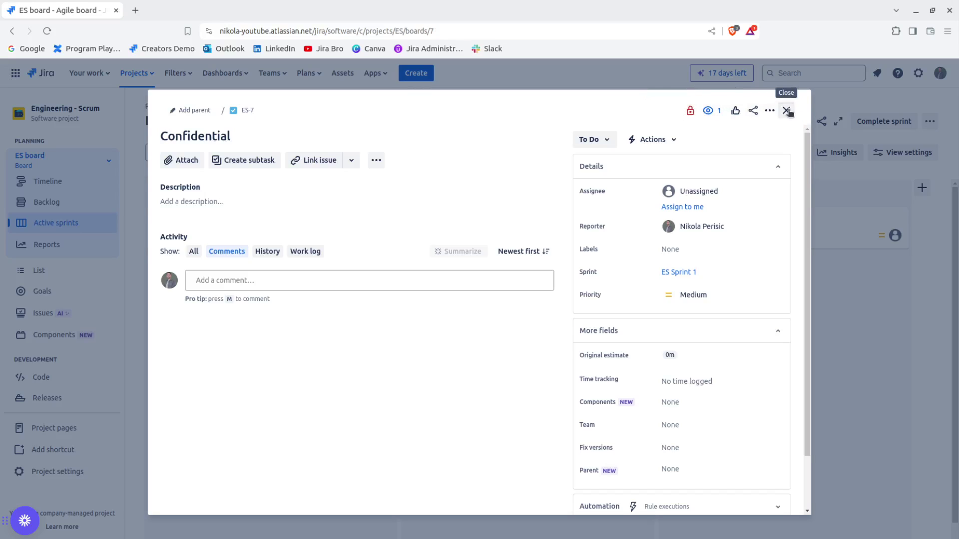
click(786, 111)
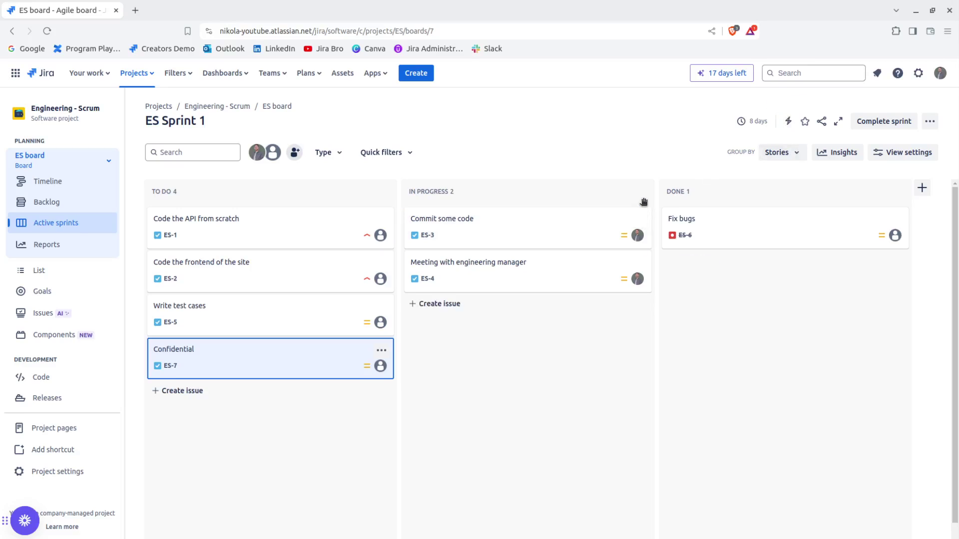